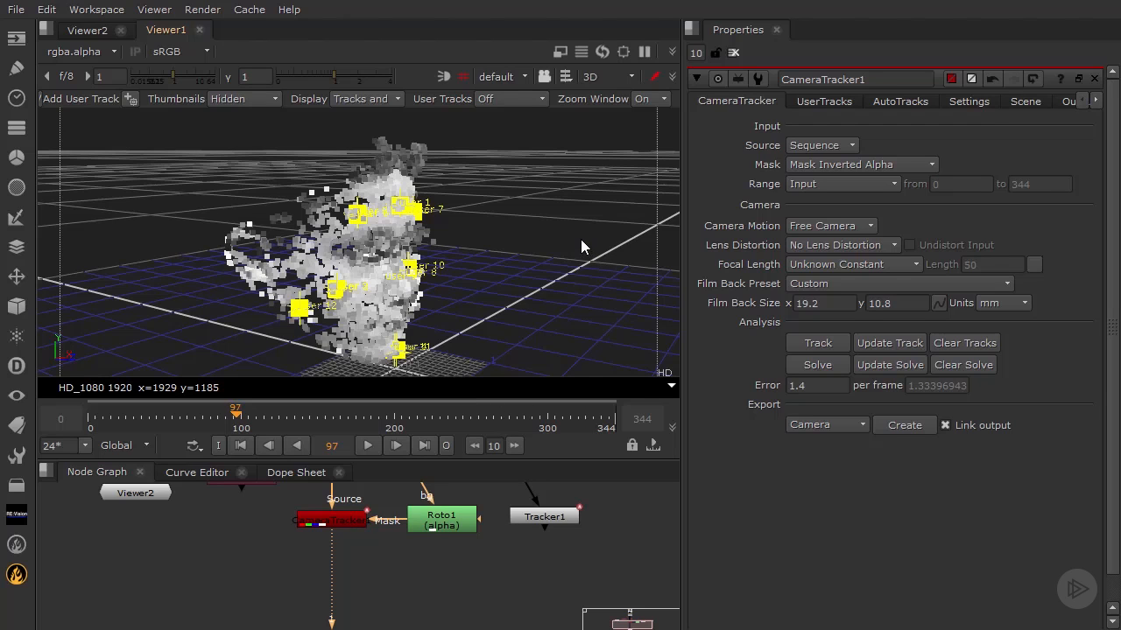
# - Export a linked Camera node from the camera tracker and place it below and to the left of the tracker node
pyautogui.keyDown('ctrl'); pyautogui.moveTo(528, 273); pyautogui.dragTo(497, 252); pyautogui.keyUp('ctrl')
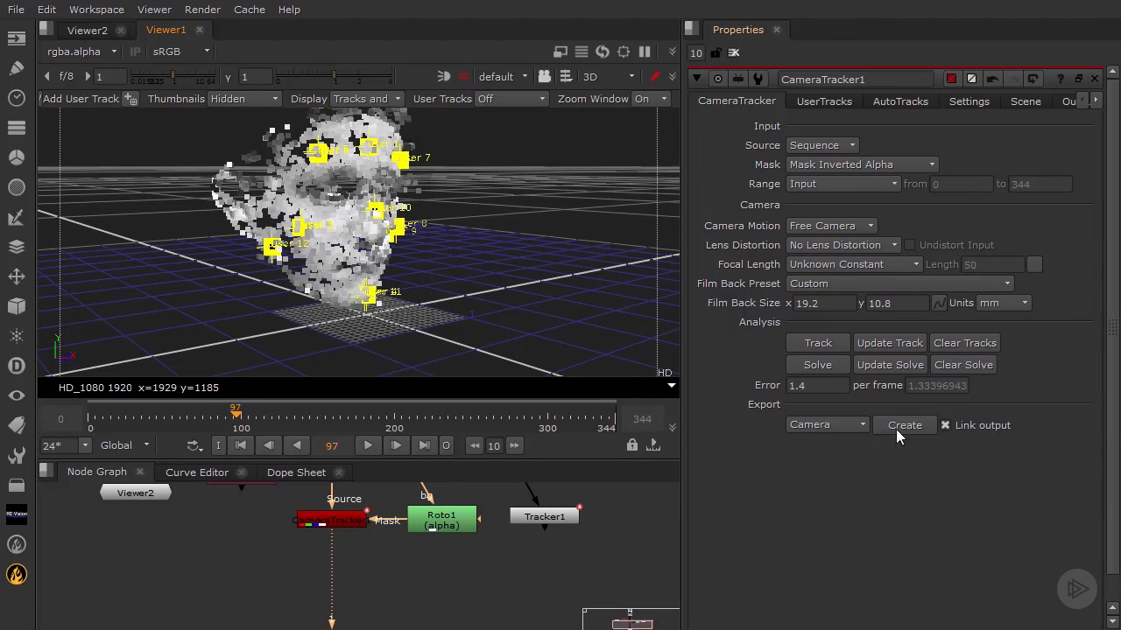
pyautogui.click(854, 424)
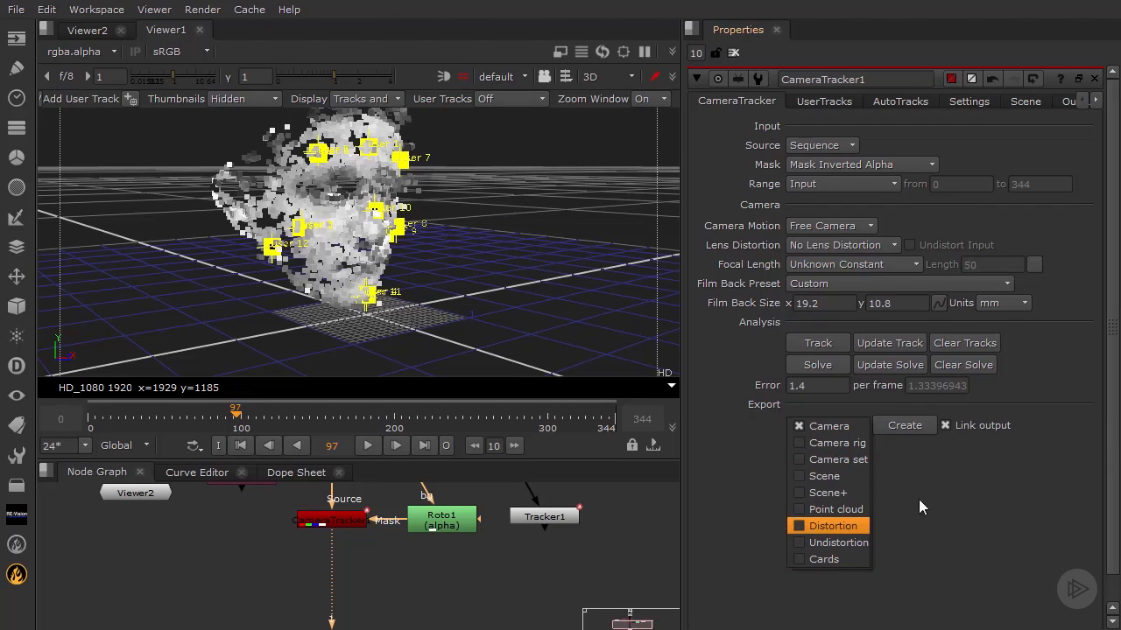
pyautogui.click(926, 457)
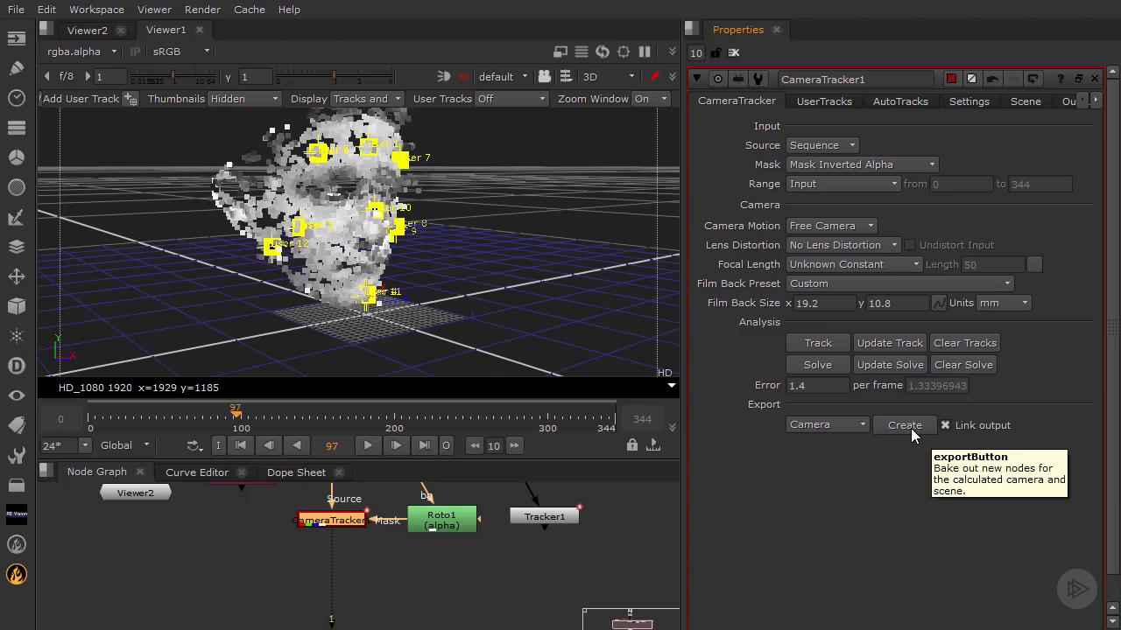
pyautogui.click(911, 428)
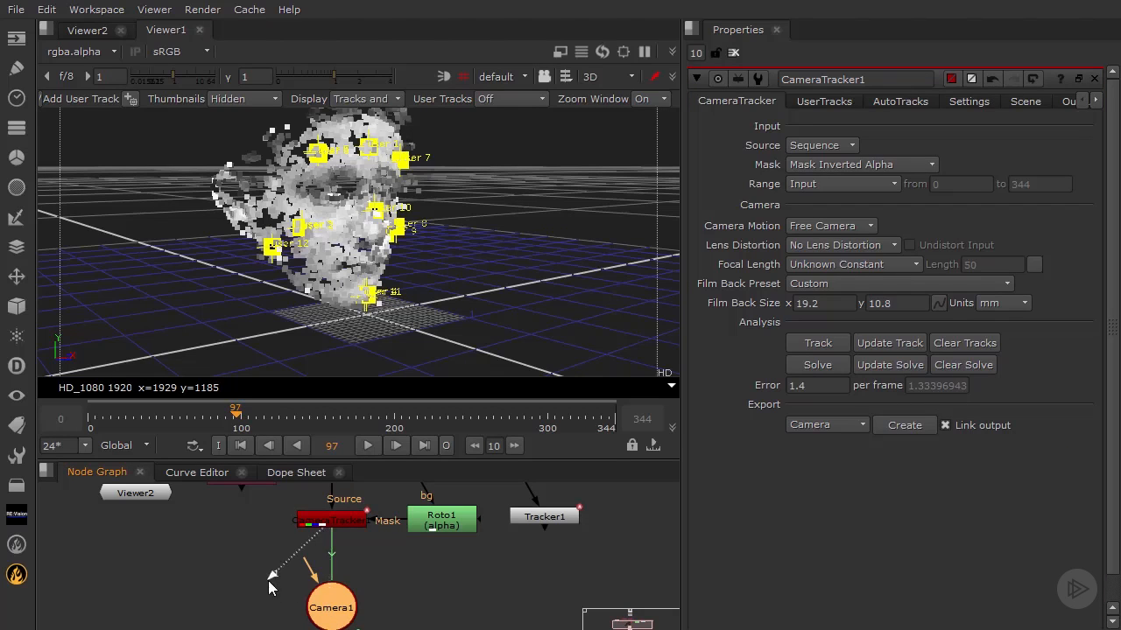
pyautogui.moveTo(330, 607); pyautogui.dragTo(253, 572)
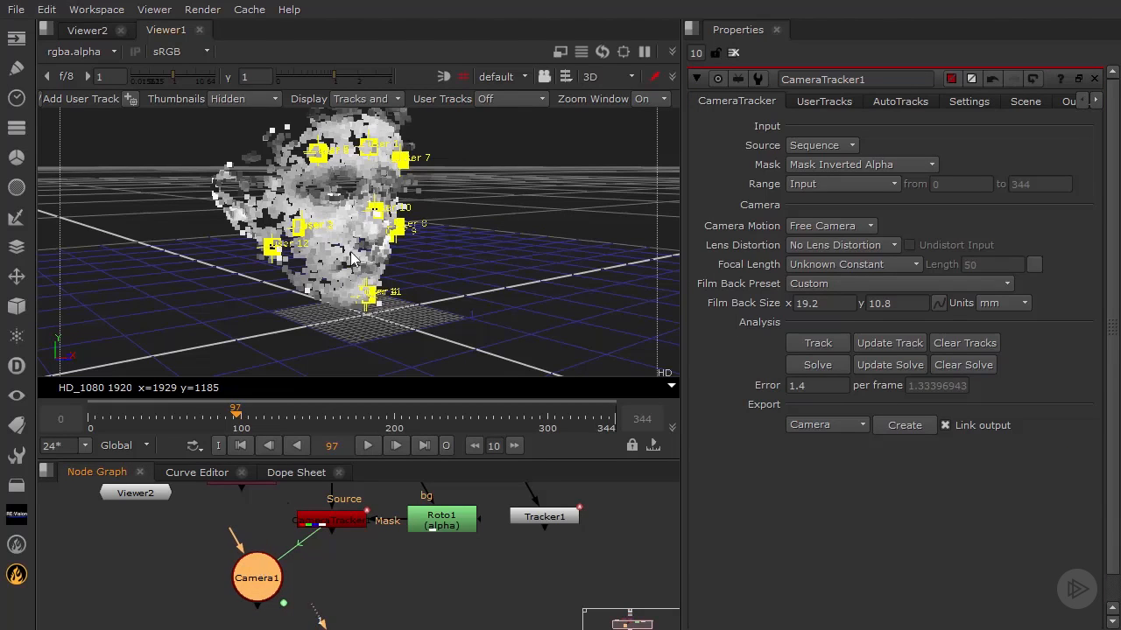
# - Inspect the exported camera's transform values and its motion path around the point cloud in 3D, scrubbing the timeline to frame 151
pyautogui.keyDown('ctrl'); pyautogui.moveTo(382, 220); pyautogui.dragTo(368, 369); pyautogui.keyUp('ctrl')
pyautogui.doubleClick(256, 581)
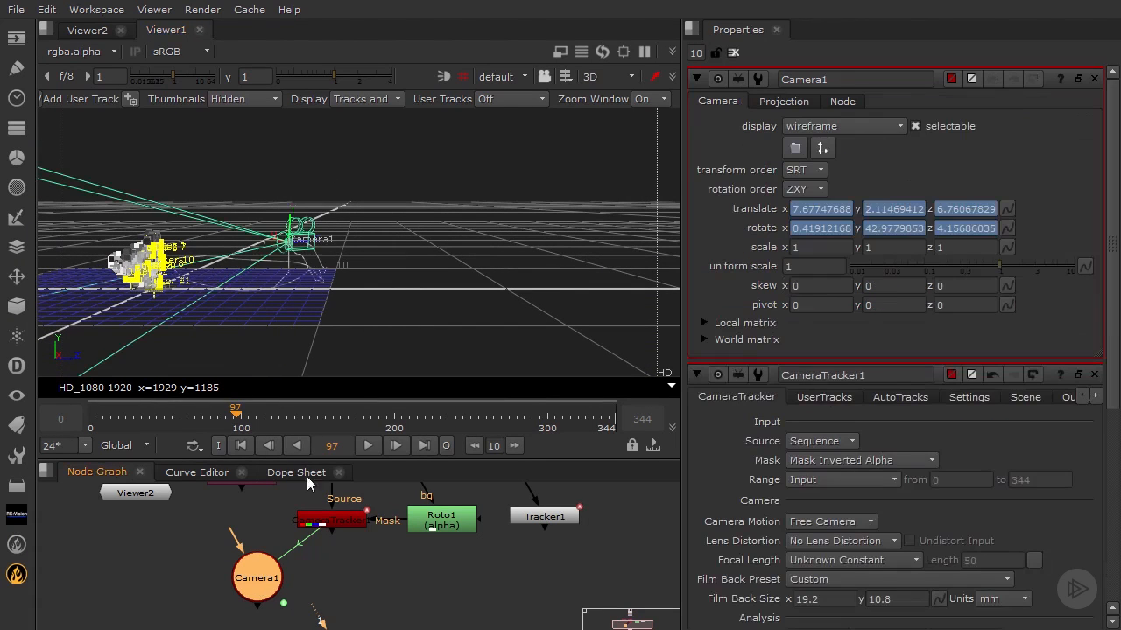
pyautogui.keyDown('ctrl'); pyautogui.moveTo(320, 276); pyautogui.dragTo(524, 220); pyautogui.keyUp('ctrl')
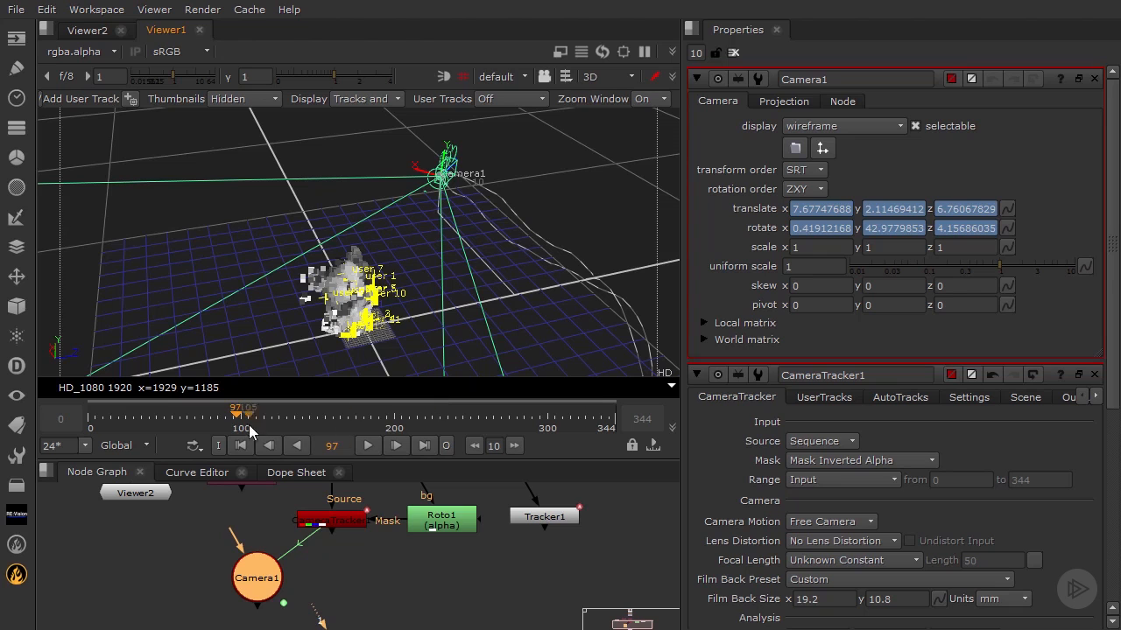
pyautogui.moveTo(212, 417); pyautogui.dragTo(320, 416)
# - Move the Camera1 node farther from the tracker and reopen the CameraTracker1 properties
pyautogui.moveTo(261, 581); pyautogui.dragTo(201, 574)
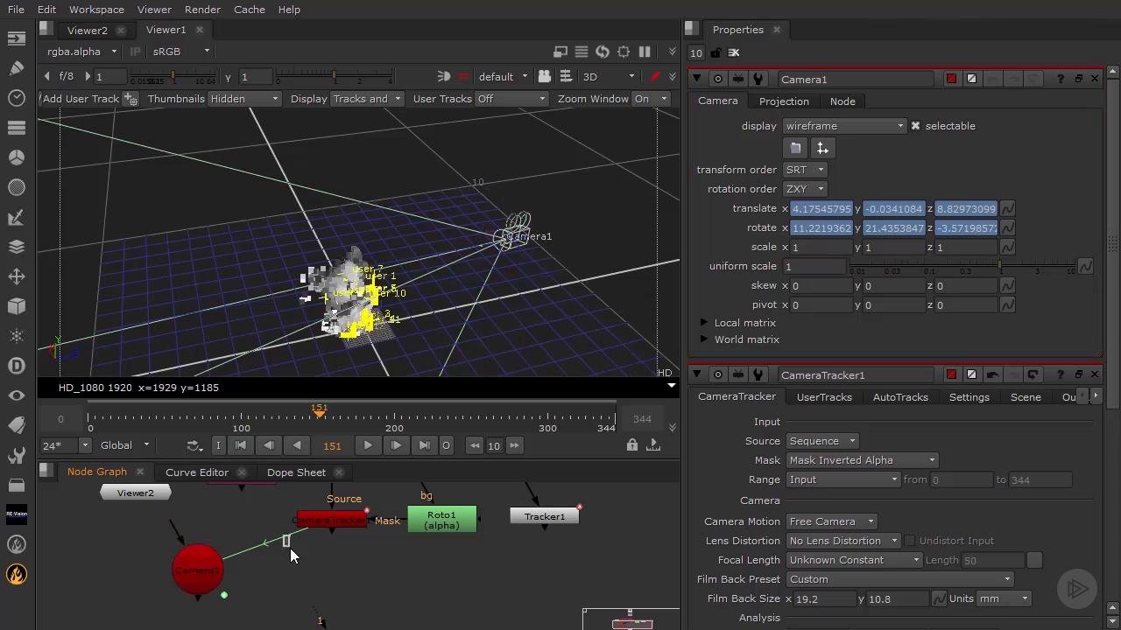
pyautogui.moveTo(212, 567); pyautogui.dragTo(232, 566)
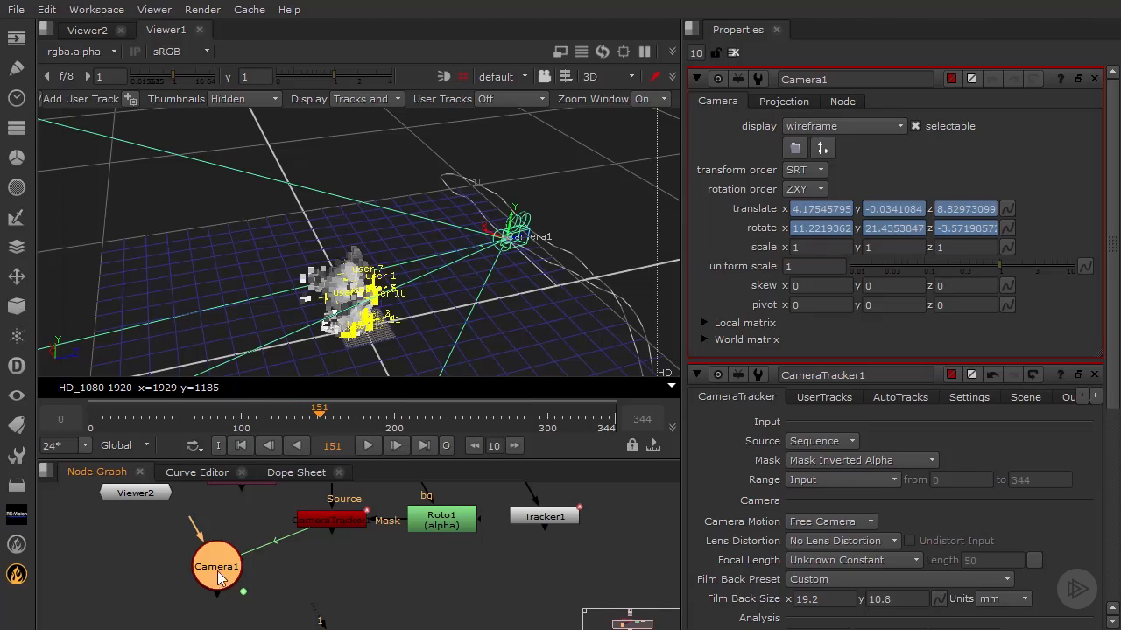
pyautogui.doubleClick(359, 526)
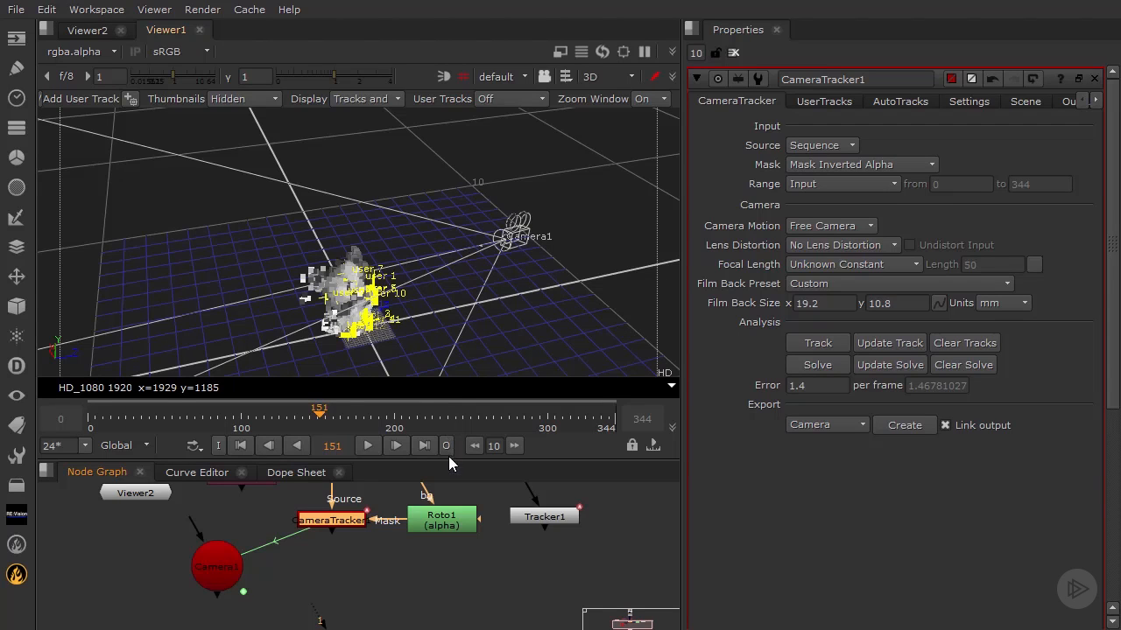
# - Enlarge the viewer area and look through Camera1 with the 3D view locked to it
pyautogui.moveTo(448, 458); pyautogui.dragTo(449, 536)
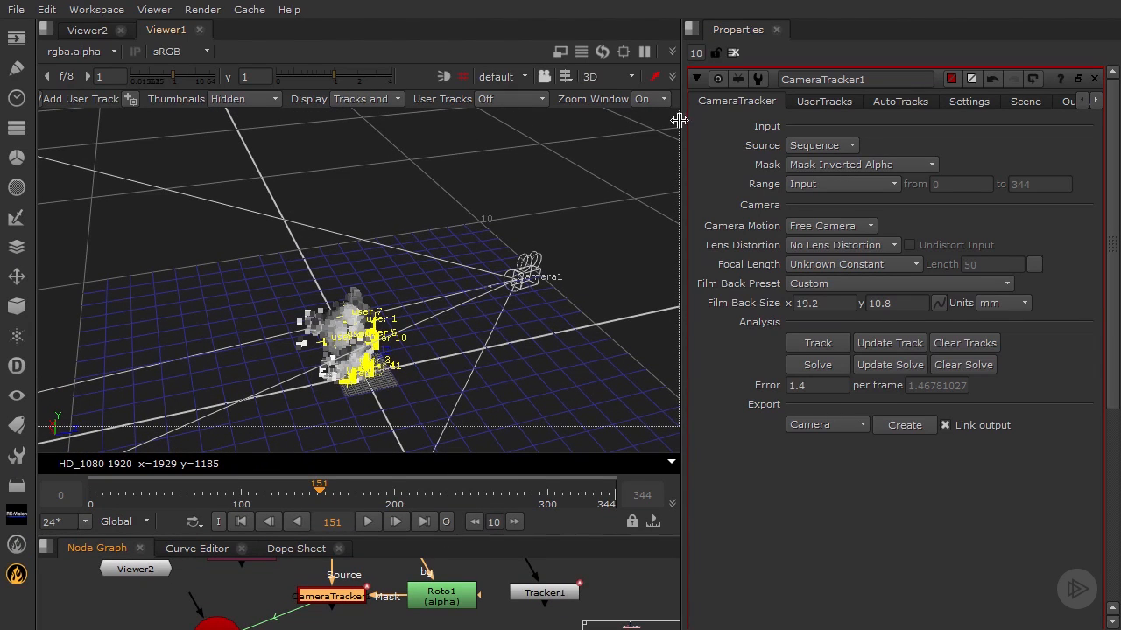
pyautogui.moveTo(682, 123); pyautogui.dragTo(793, 123)
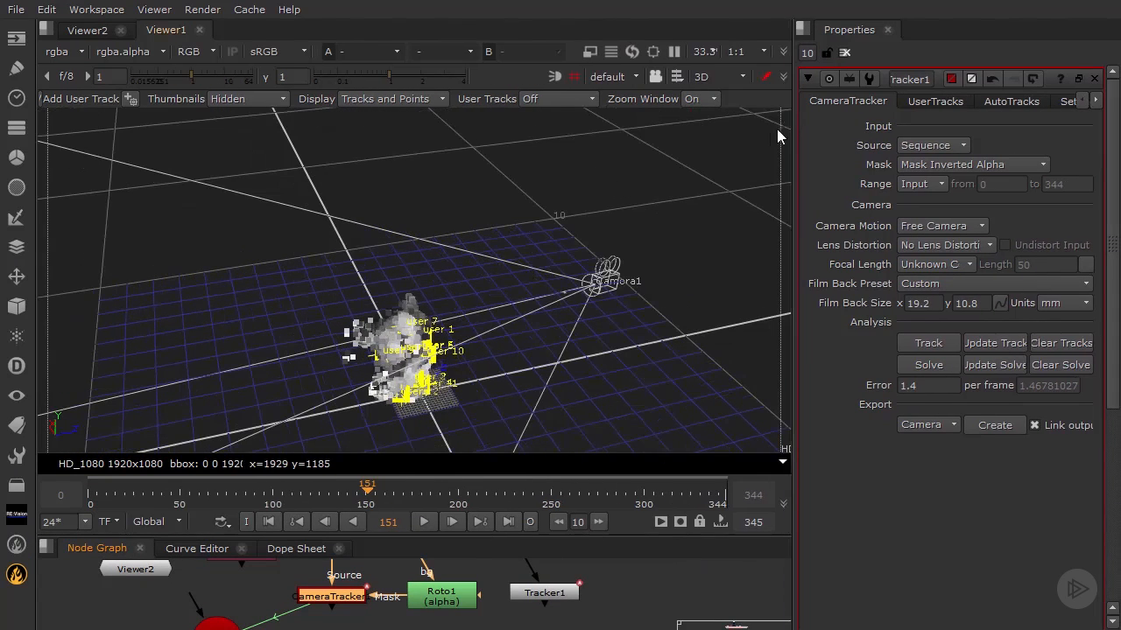
pyautogui.click(635, 79)
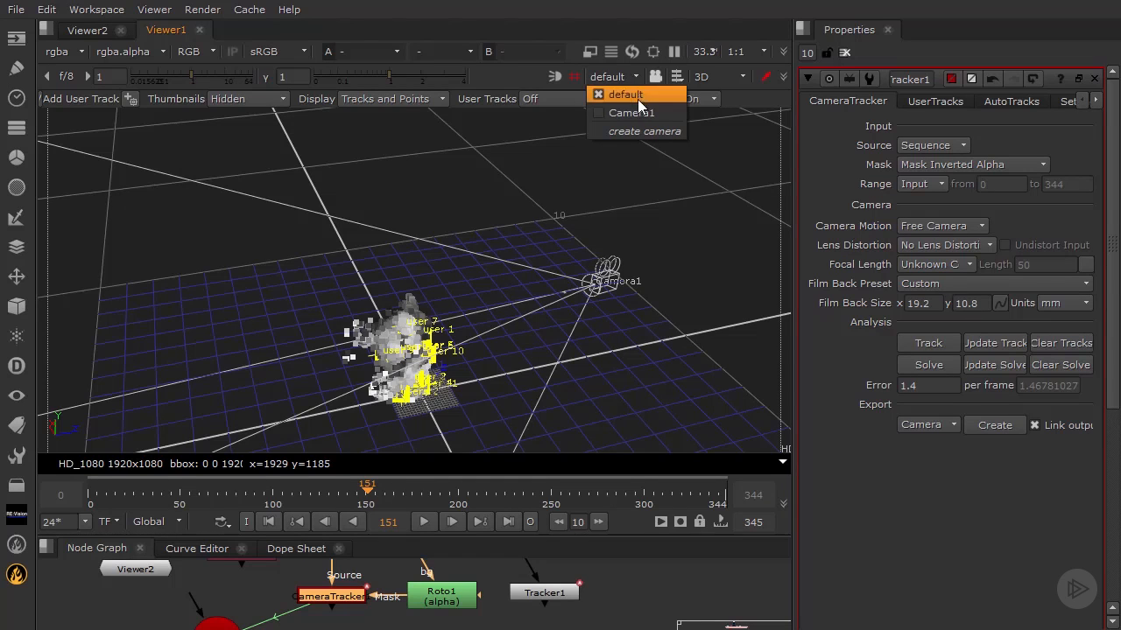
pyautogui.click(636, 112)
pyautogui.click(657, 78)
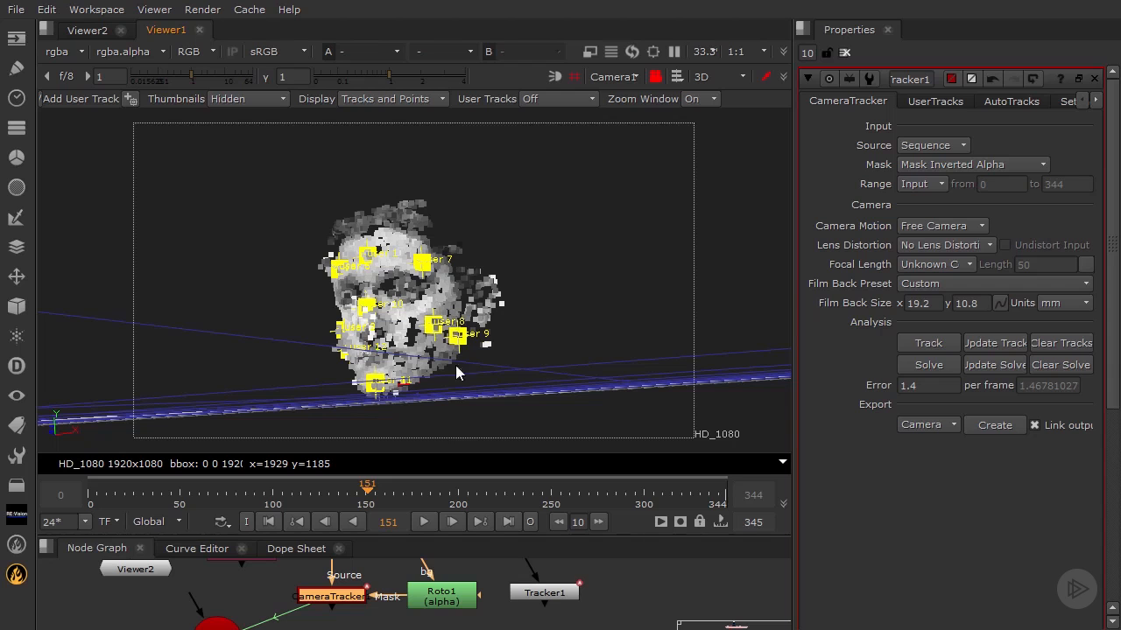
# - Play the point cloud through Camera1, hide the 3D grid and scrub to frame 180
pyautogui.click(424, 522)
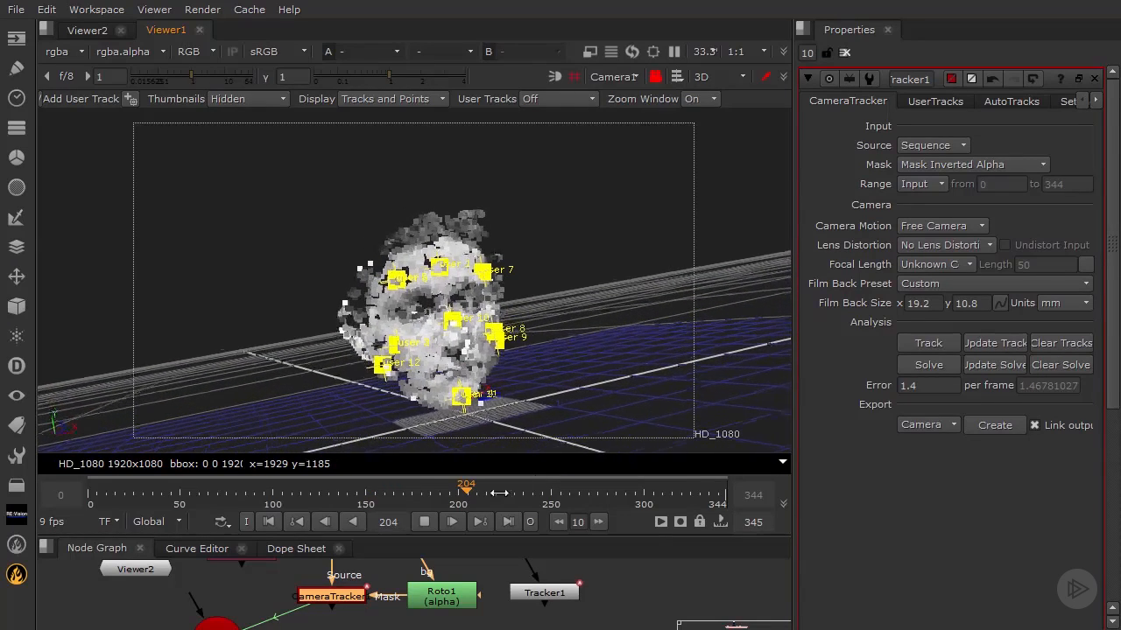
pyautogui.click(425, 522)
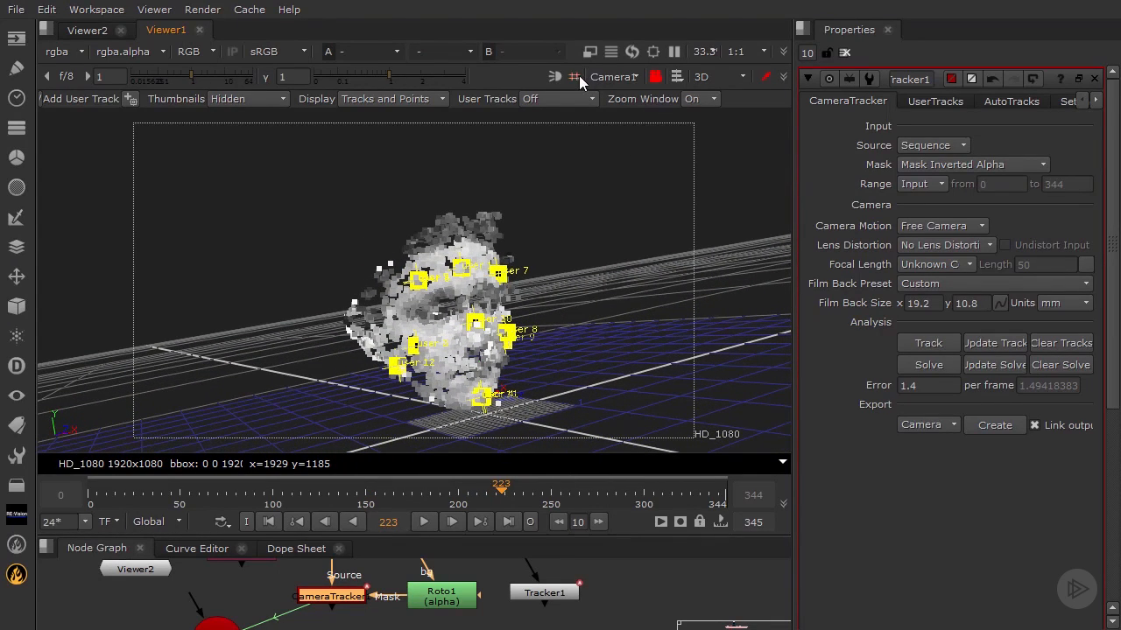
pyautogui.click(574, 77)
pyautogui.moveTo(501, 491); pyautogui.dragTo(422, 492)
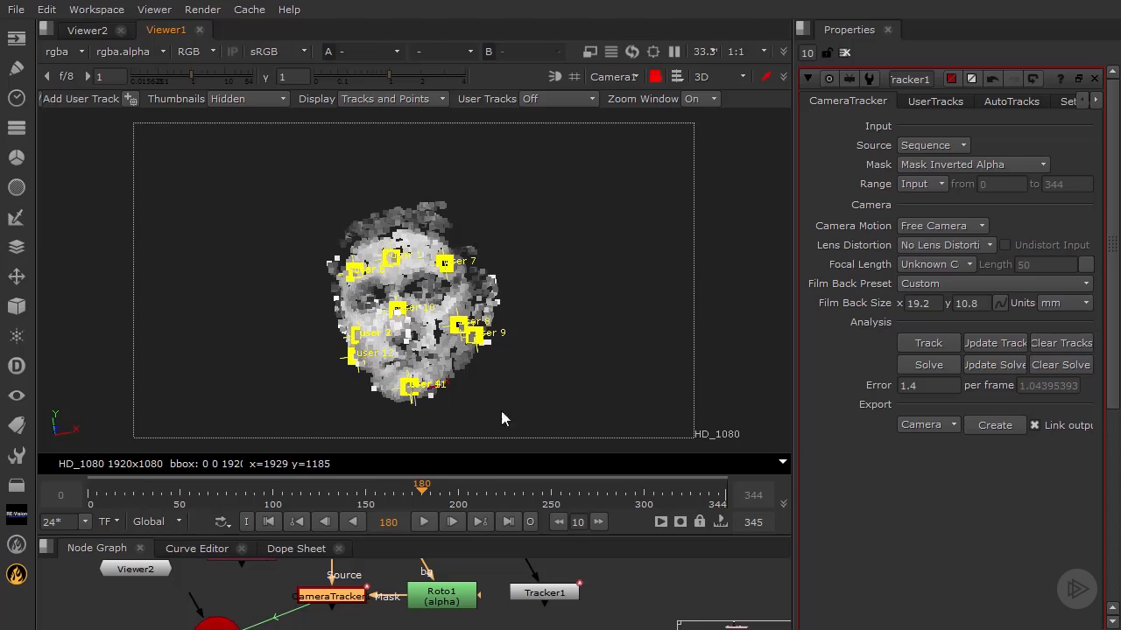
# - Return the viewer to the default camera, enlarge the node graph area and delete the Camera1 node
pyautogui.click(629, 77)
pyautogui.click(628, 93)
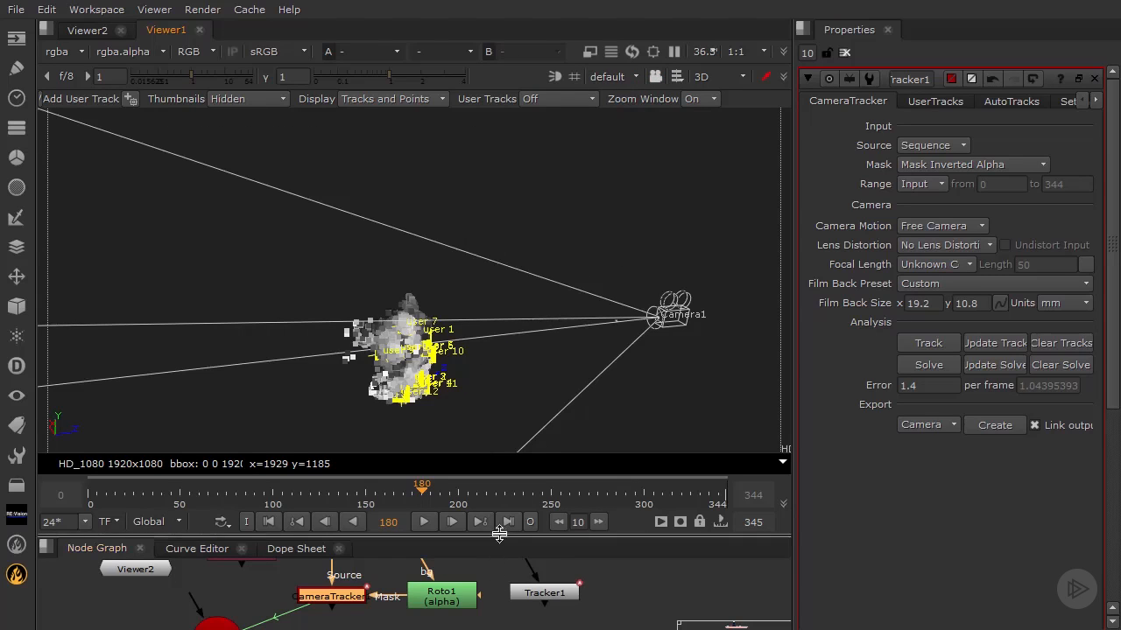
pyautogui.moveTo(495, 537); pyautogui.dragTo(451, 362)
pyautogui.moveTo(205, 464); pyautogui.dragTo(205, 482)
pyautogui.press('Delete')
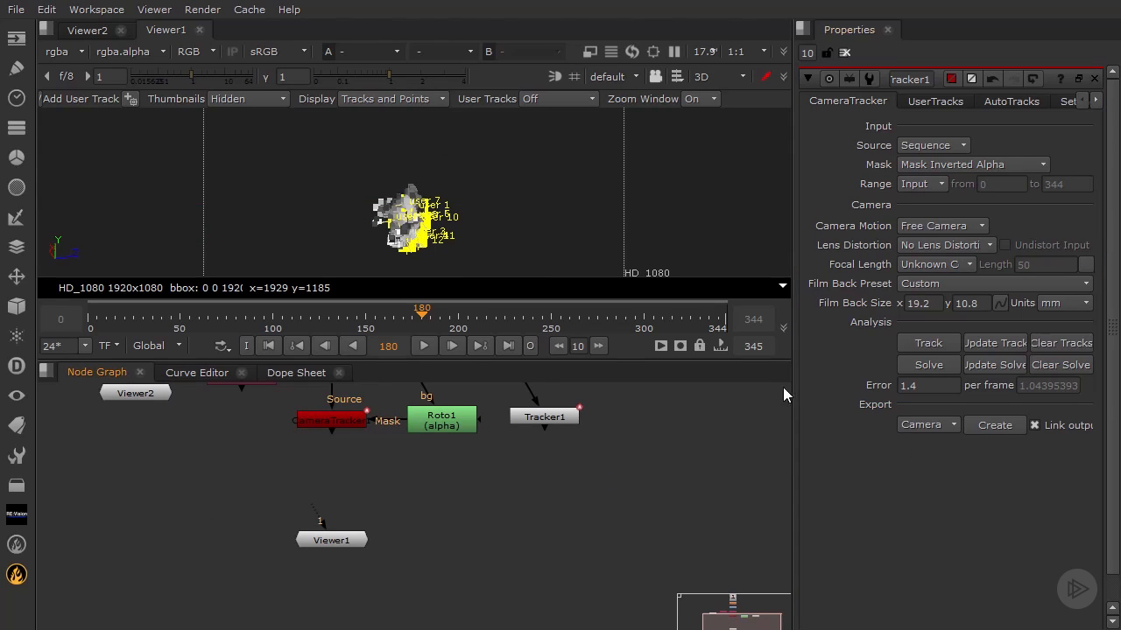
# - Export a linked Undistortion node from the camera tracker and place it to the left of Viewer1
pyautogui.moveTo(791, 385); pyautogui.dragTo(753, 385)
pyautogui.click(895, 424)
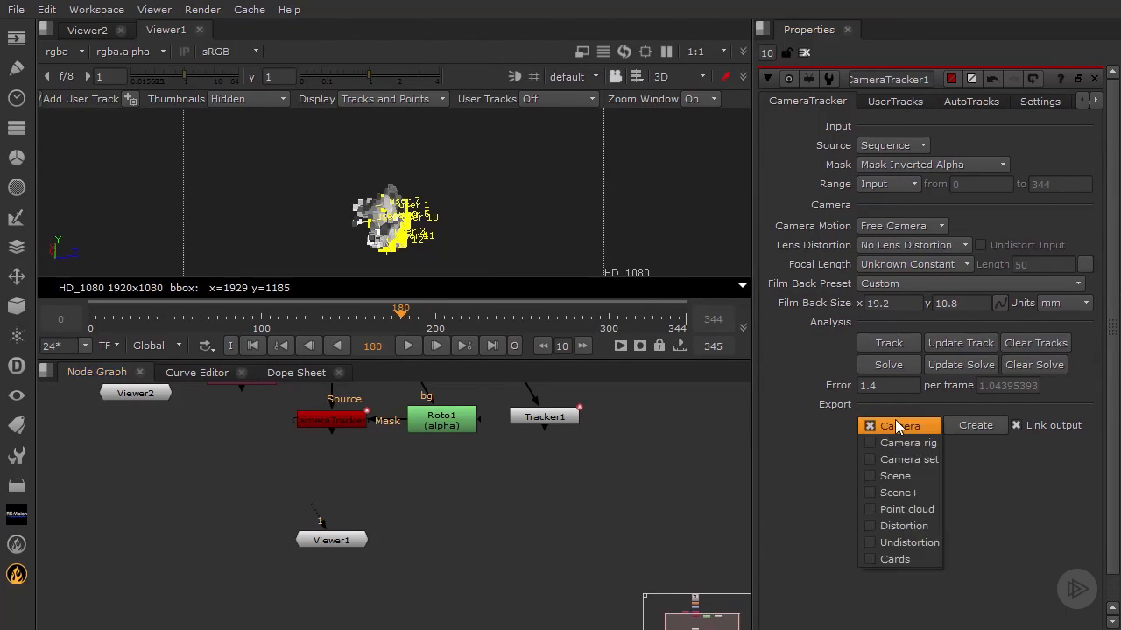
pyautogui.click(911, 542)
pyautogui.click(975, 426)
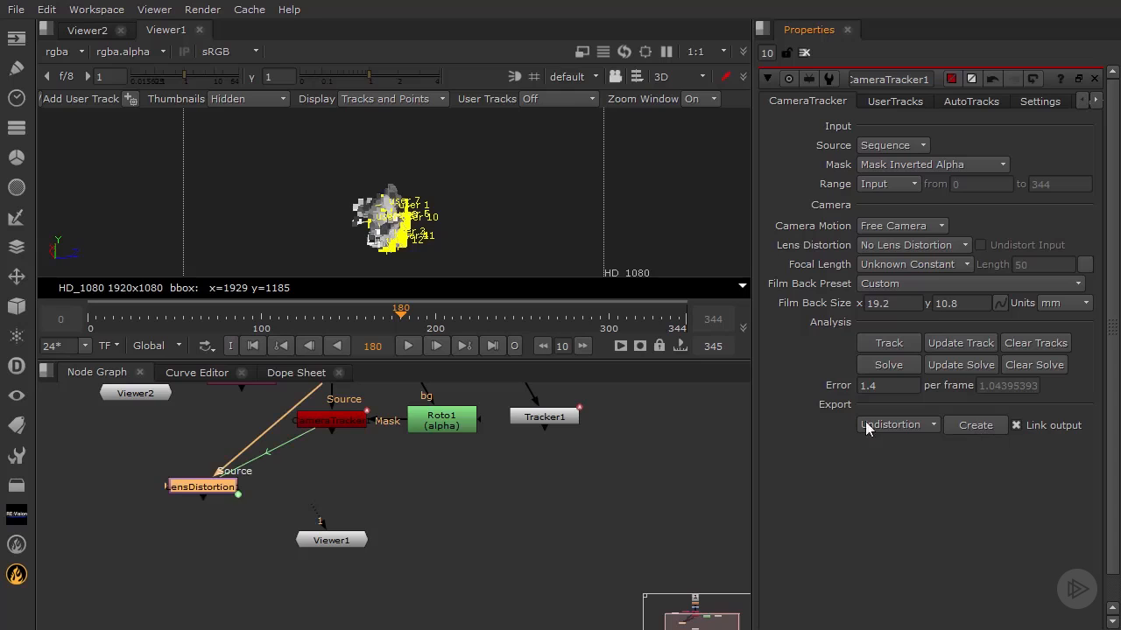
pyautogui.moveTo(185, 486); pyautogui.dragTo(182, 494)
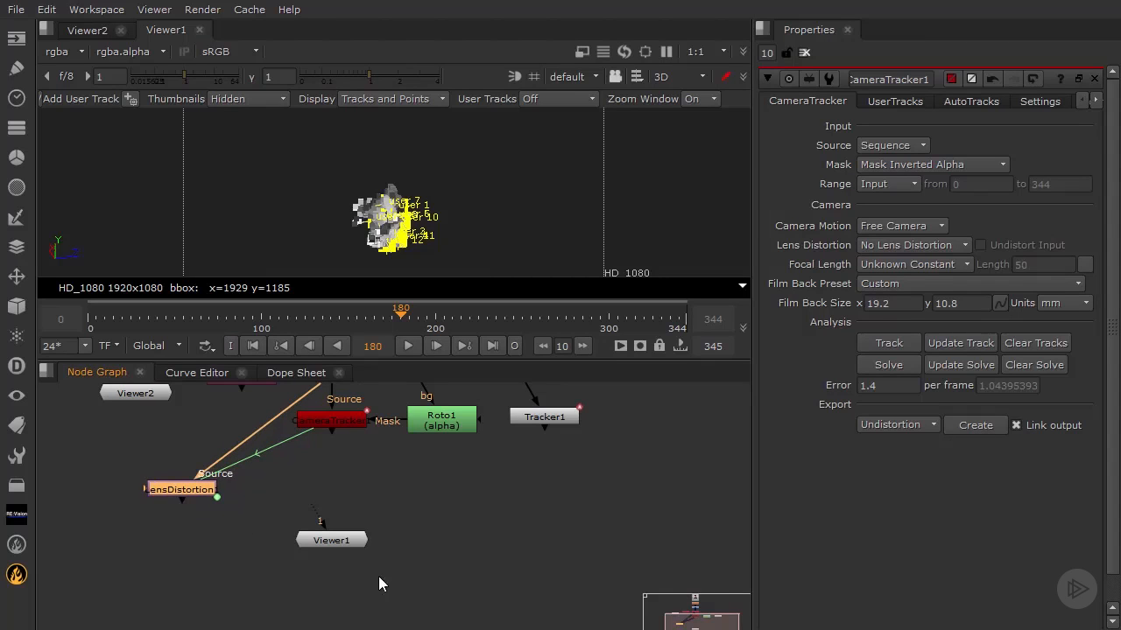
# - Inspect the lens distortion node's image output and settings, and delete the node
pyautogui.press('1')
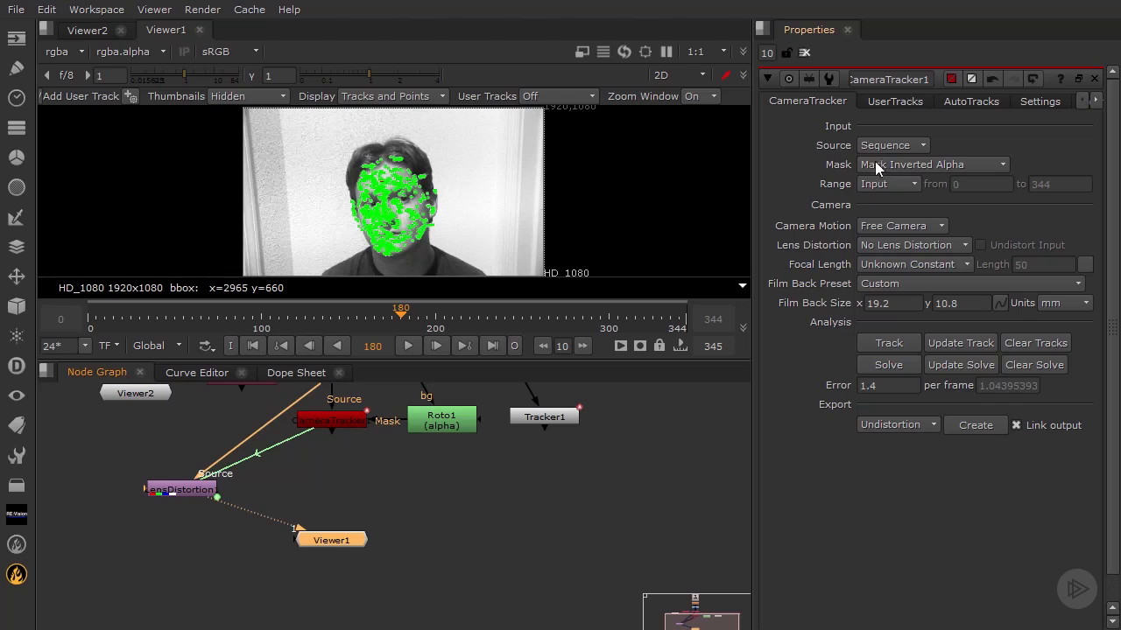
pyautogui.click(175, 493)
pyautogui.doubleClick(175, 493)
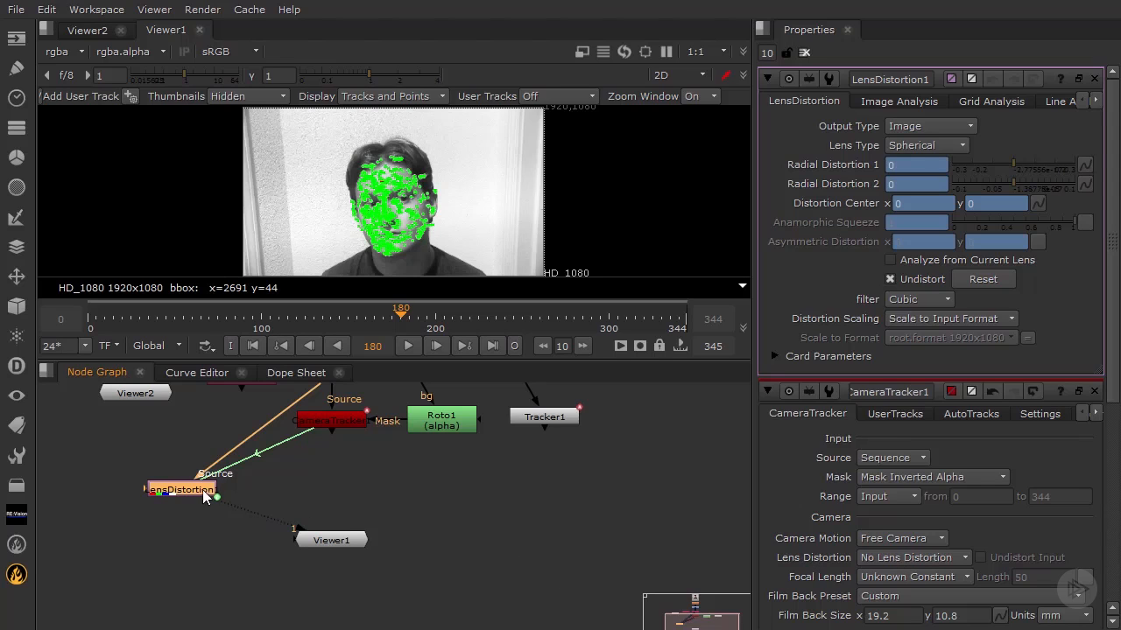
pyautogui.press('Delete')
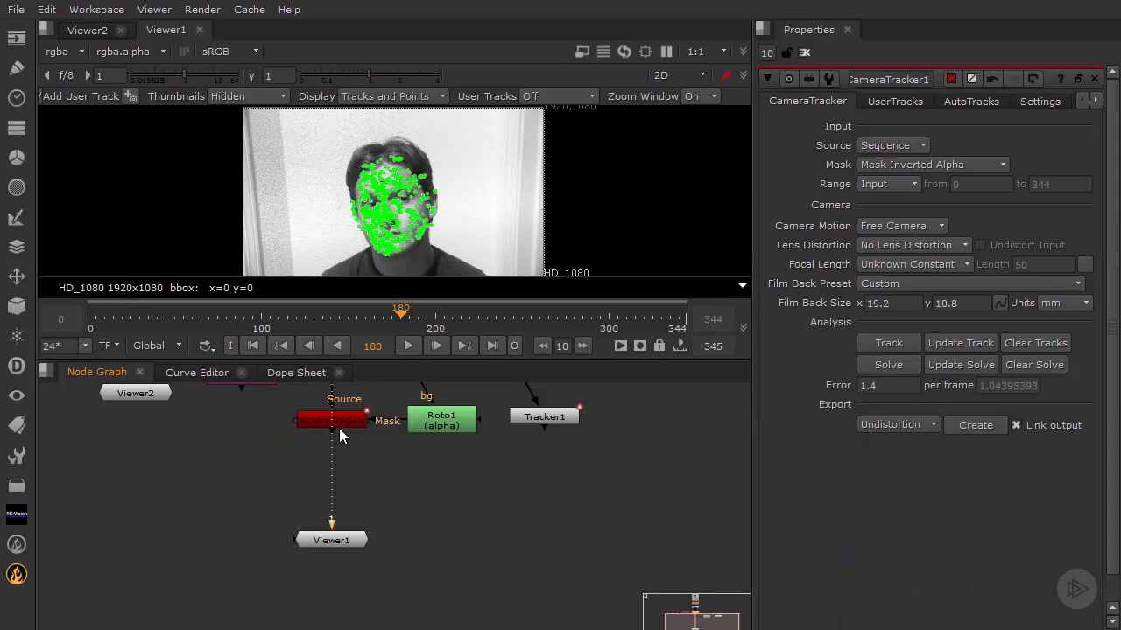
# - Set the camera tracker's export type to Point cloud and show the tracked face points up close in the 3D view
pyautogui.click(338, 424)
pyautogui.click(893, 424)
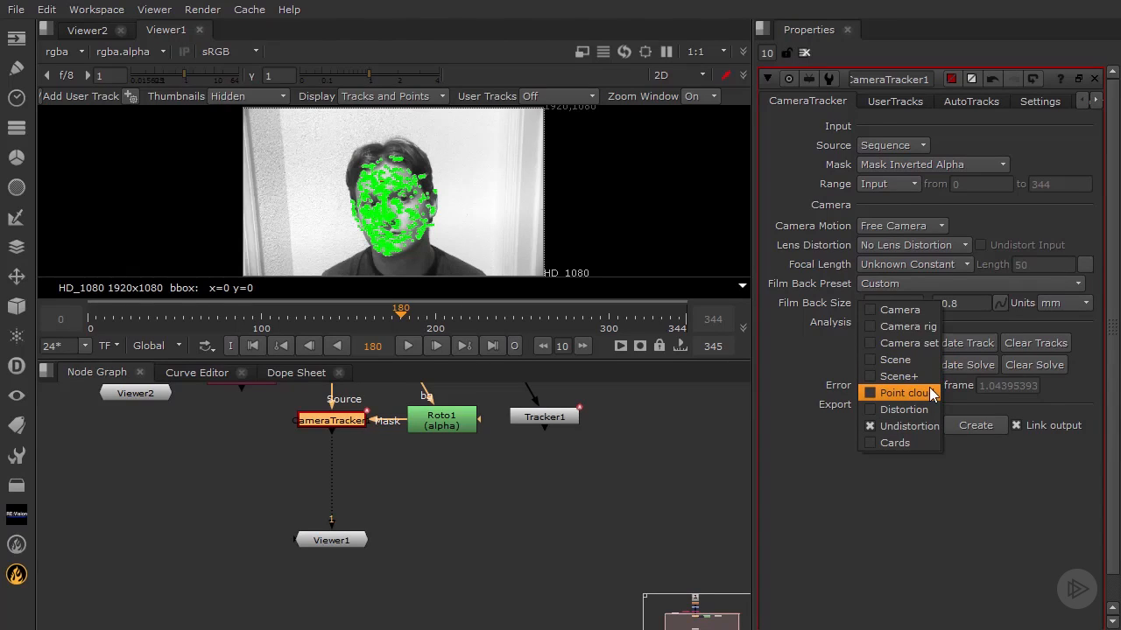
pyautogui.click(932, 395)
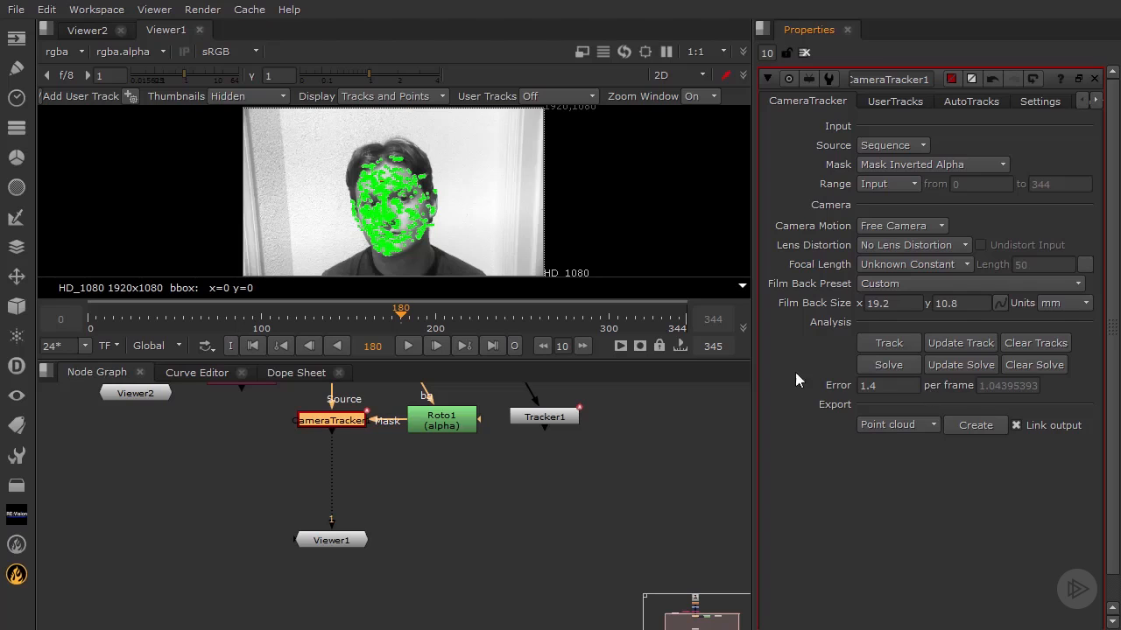
pyautogui.click(698, 77)
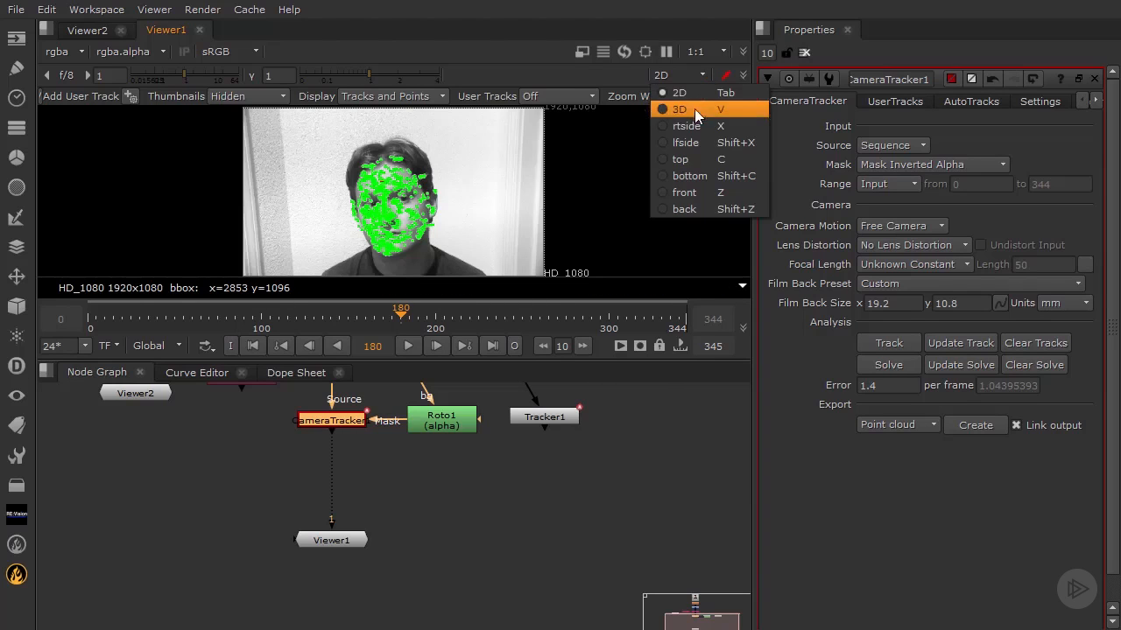
pyautogui.click(694, 109)
pyautogui.keyDown('ctrl'); pyautogui.moveTo(403, 200); pyautogui.dragTo(302, 215); pyautogui.keyUp('ctrl')
pyautogui.scroll(5, 467, 234)
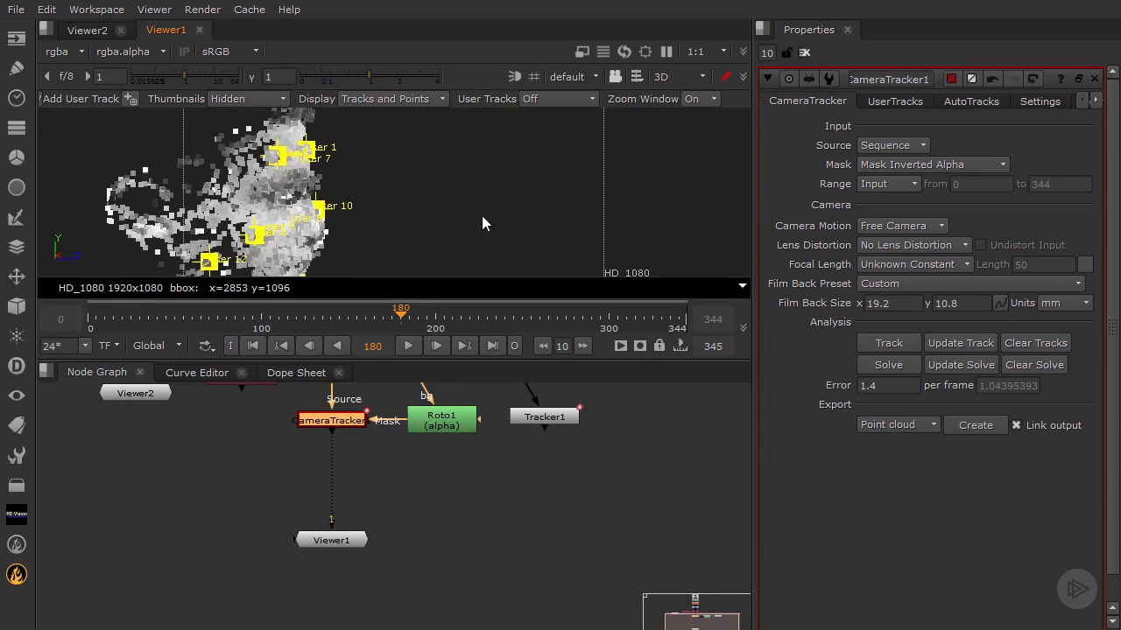
# - Create the point cloud node, place it to the lower left of the tracker, and delete it
pyautogui.click(979, 427)
pyautogui.moveTo(324, 437); pyautogui.dragTo(190, 471)
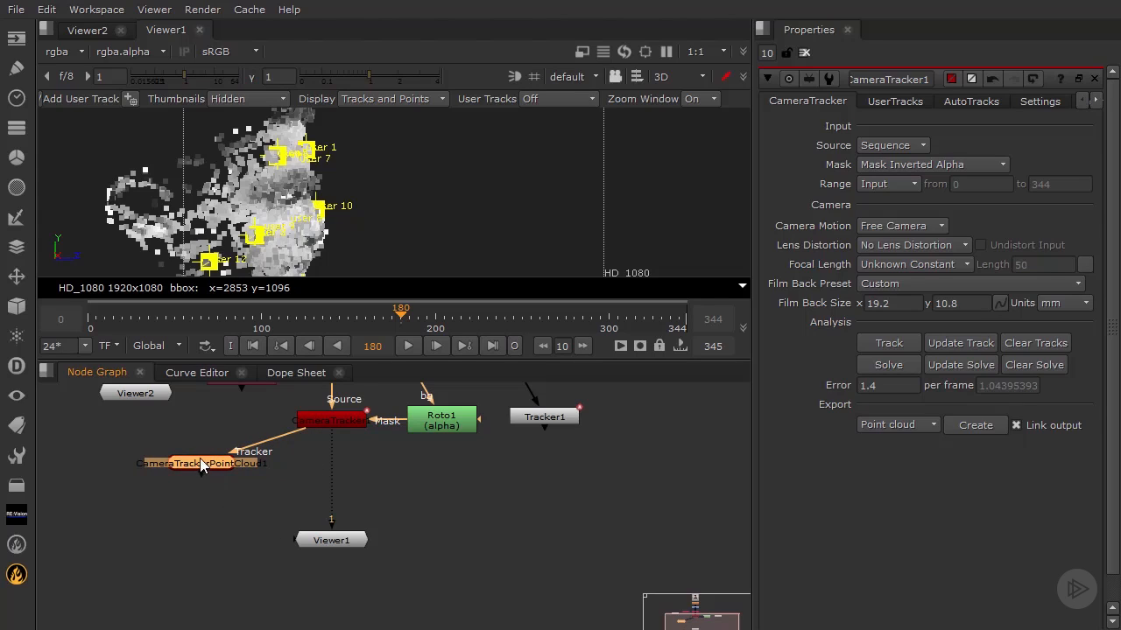
pyautogui.press('Delete')
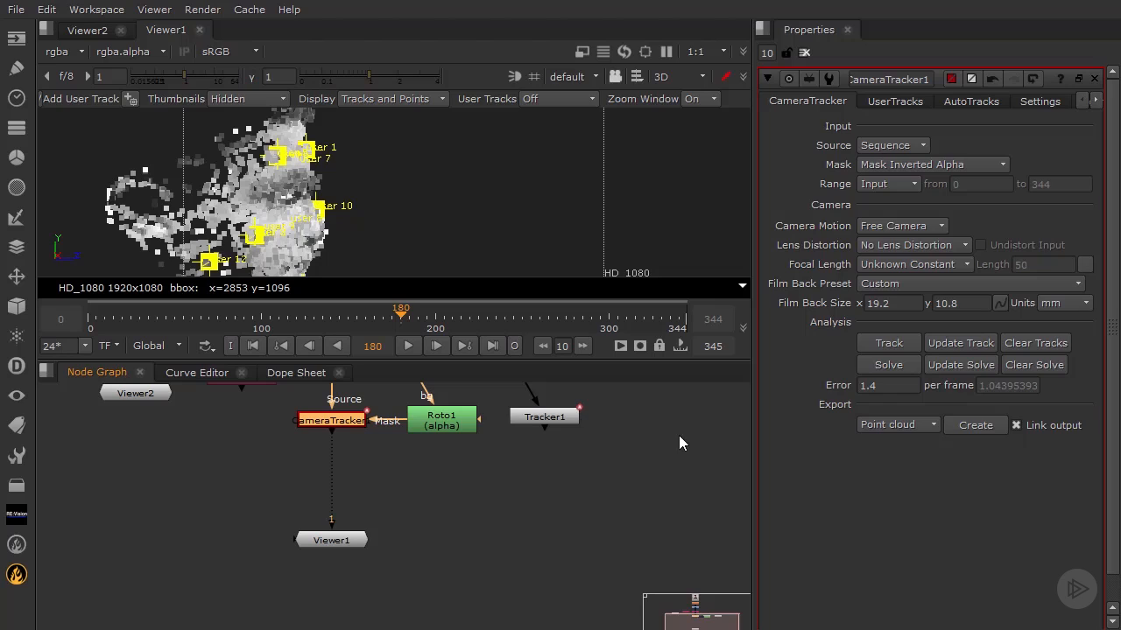
# - Export a Scene from the camera tracker and move the Scene1 node clear of Viewer1, below the camera
pyautogui.click(899, 426)
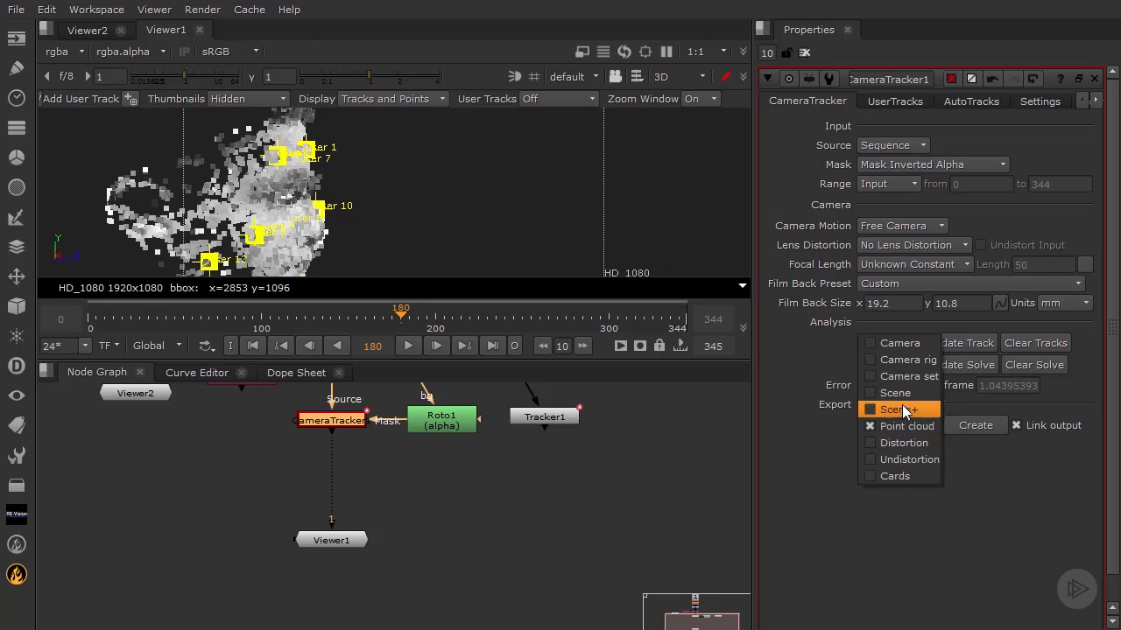
pyautogui.click(902, 396)
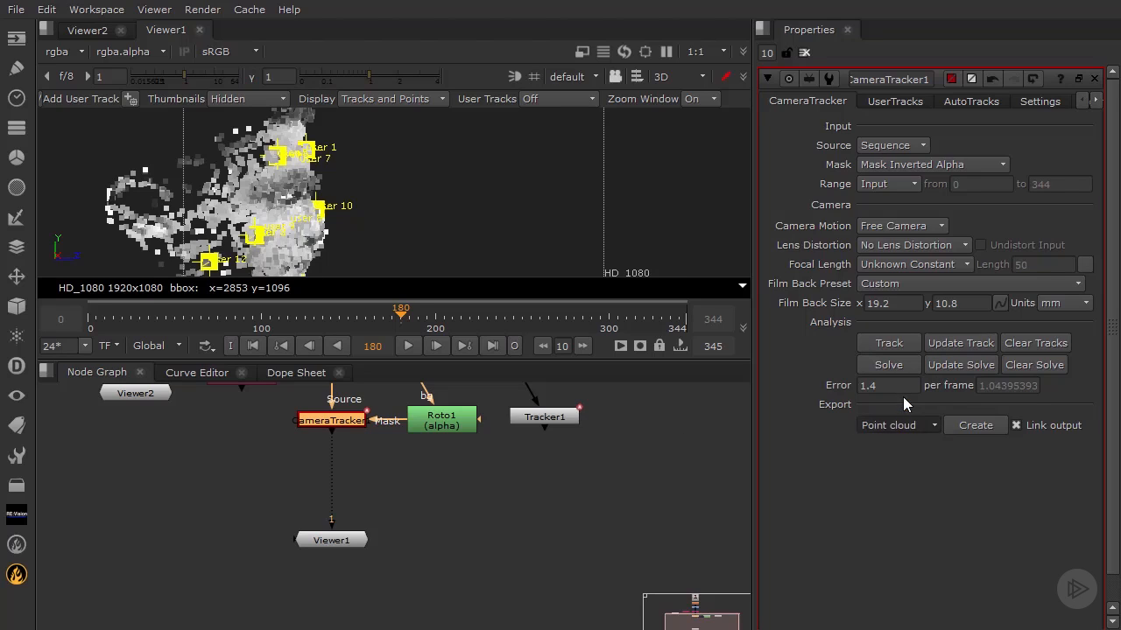
pyautogui.click(976, 425)
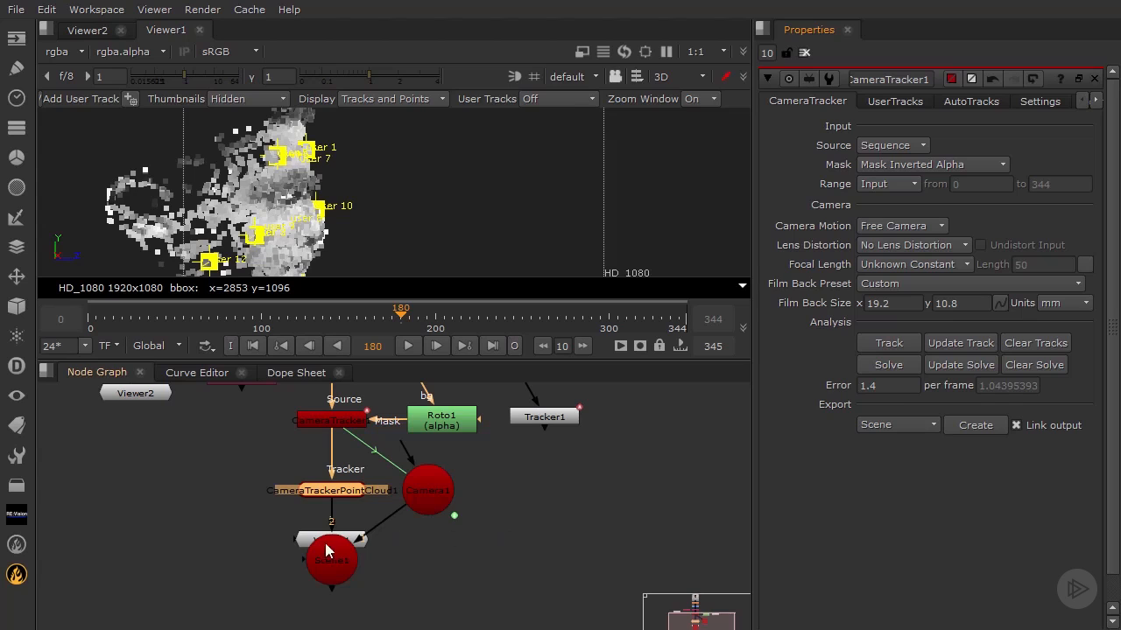
pyautogui.moveTo(320, 544); pyautogui.dragTo(415, 541)
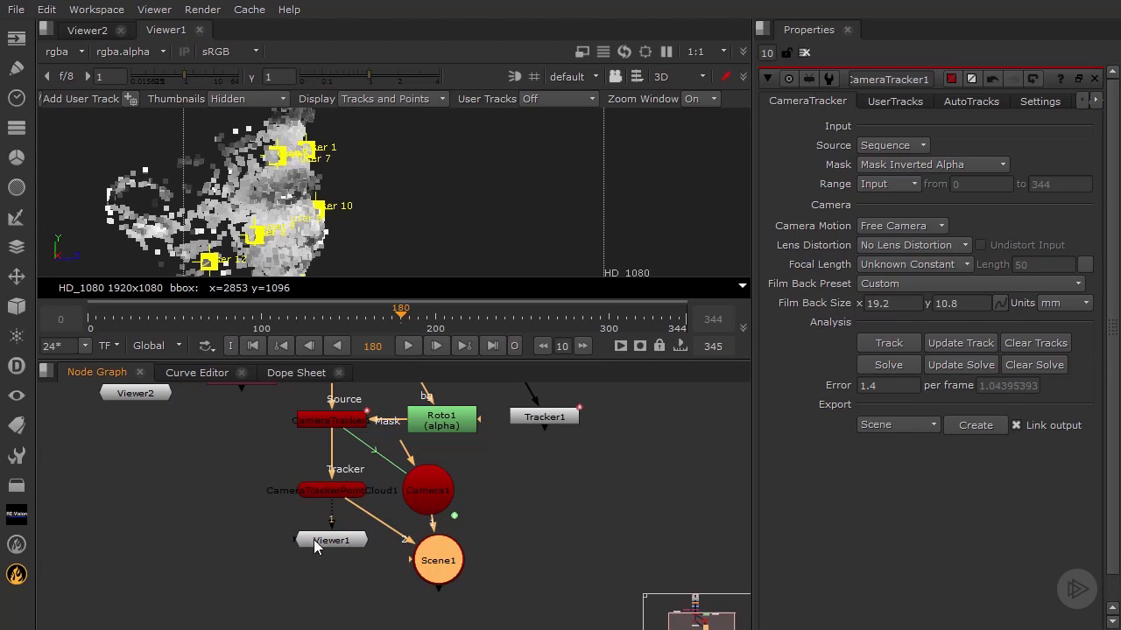
# - Spread out the exported nodes: Viewer1 and the point cloud away from the tracker, Camera1 to the side, and Scene1 below between them
pyautogui.moveTo(314, 539); pyautogui.dragTo(148, 502)
pyautogui.moveTo(368, 490); pyautogui.dragTo(344, 500)
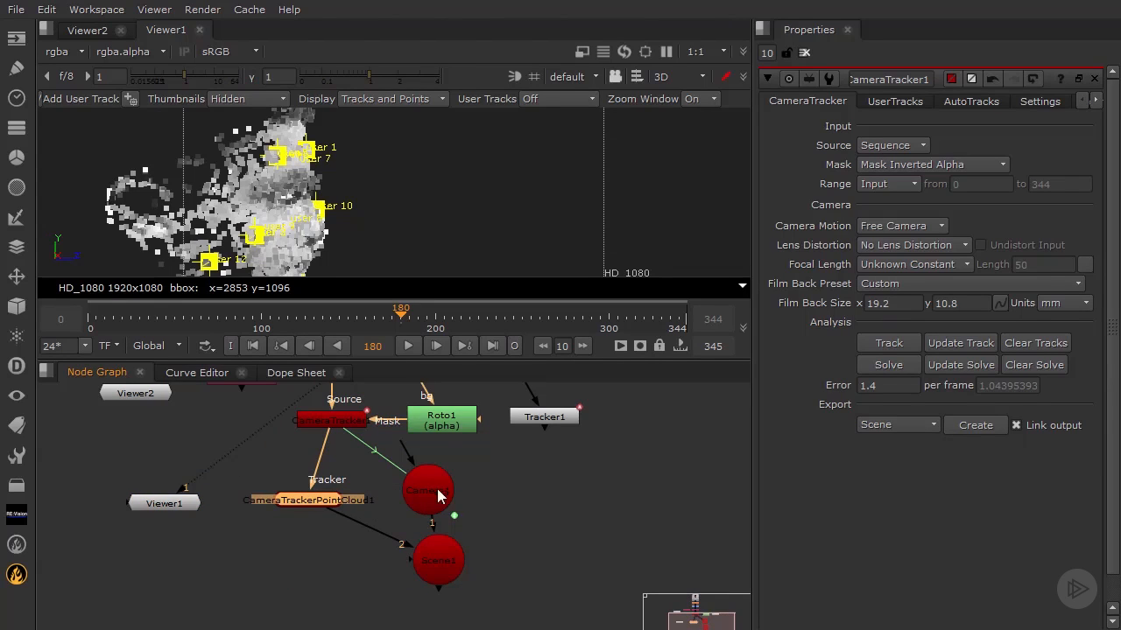
pyautogui.moveTo(437, 492); pyautogui.dragTo(448, 494)
pyautogui.moveTo(450, 558); pyautogui.dragTo(374, 561)
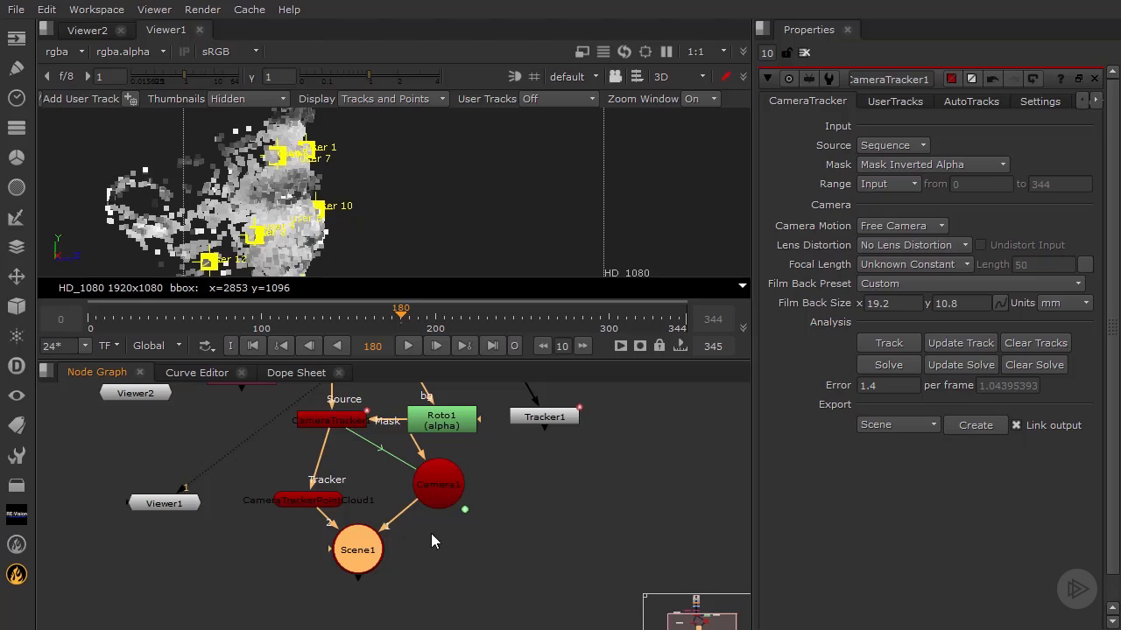
pyautogui.moveTo(320, 502); pyautogui.dragTo(310, 477)
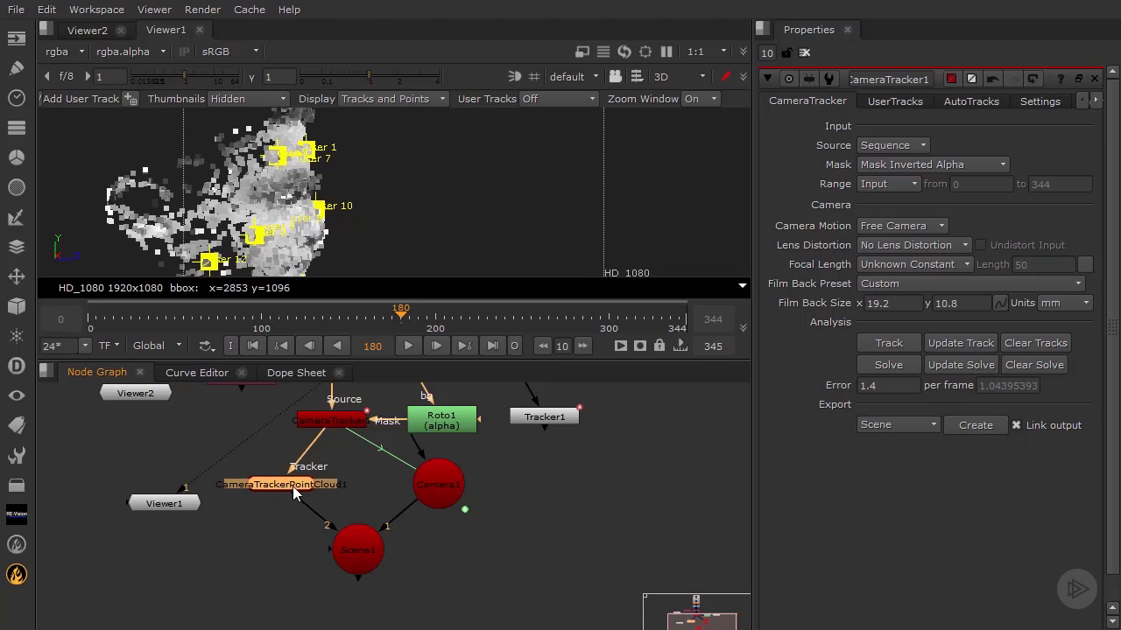
# - Delete the exported point cloud, Camera1 and Scene1 nodes
pyautogui.press('Delete')
pyautogui.click(441, 495)
pyautogui.press('Delete')
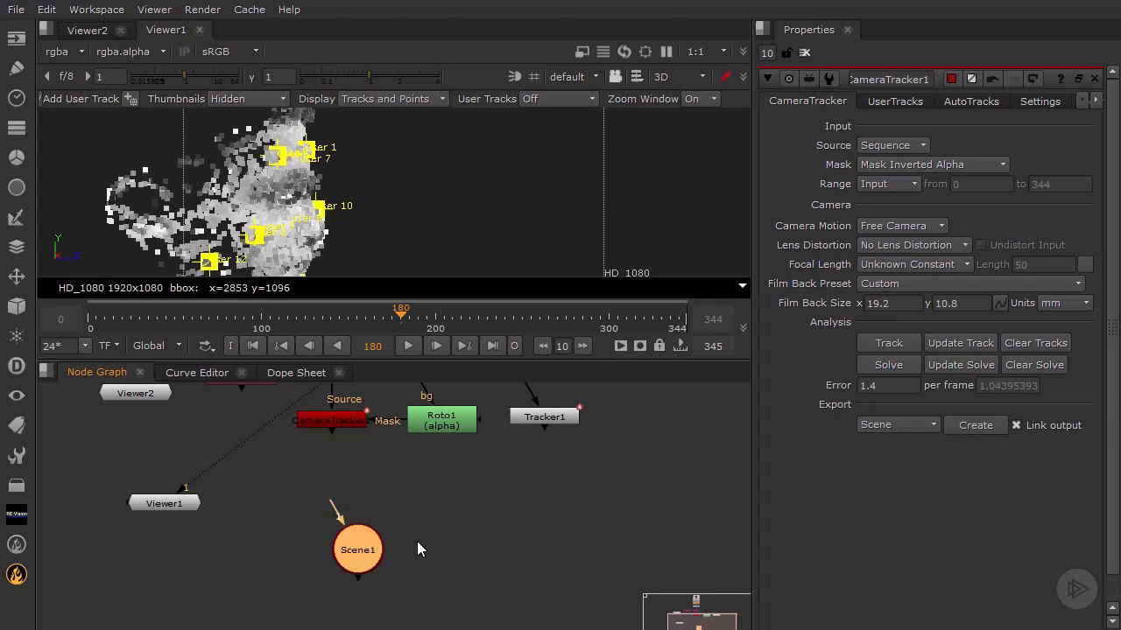
pyautogui.press('Delete')
# - Export a Scene+ setup from the camera tracker with linked output
pyautogui.click(906, 420)
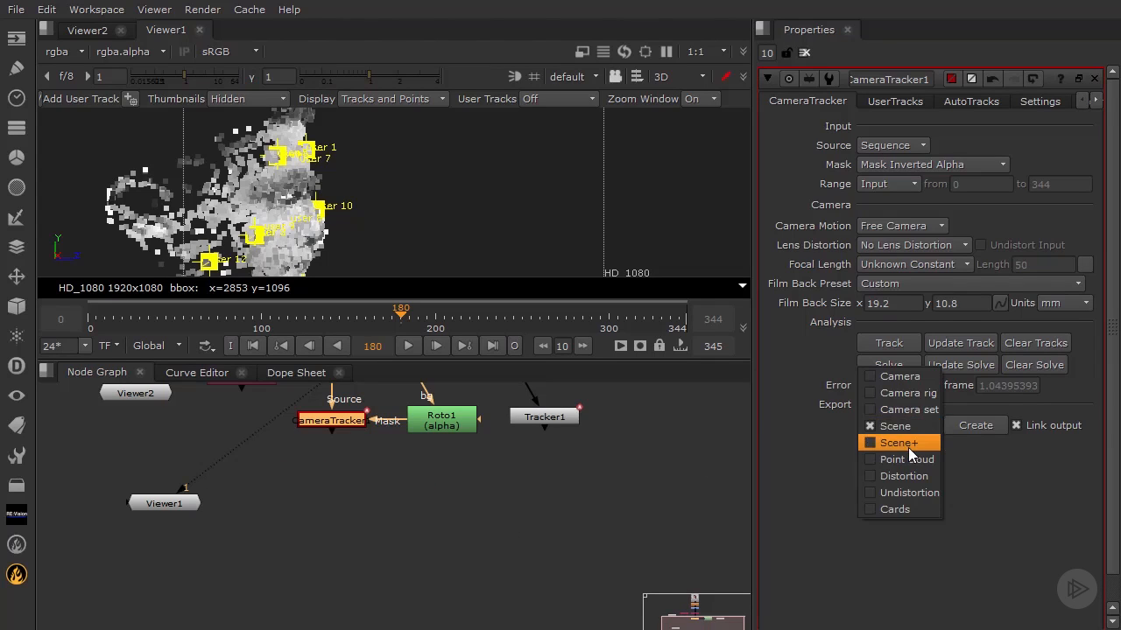
pyautogui.click(908, 445)
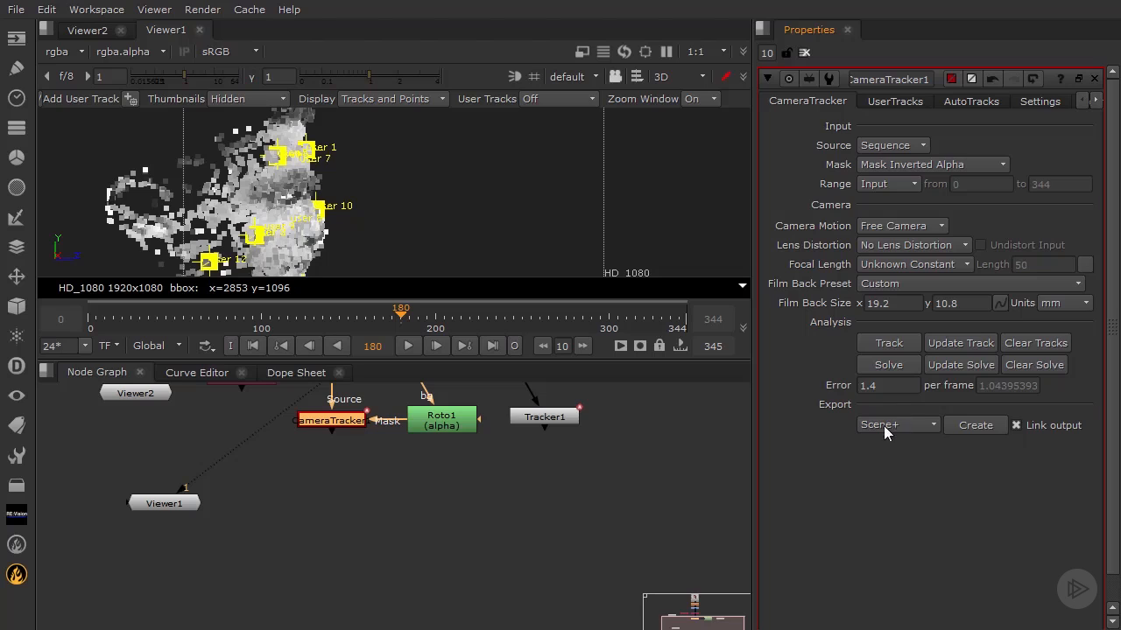
pyautogui.click(977, 425)
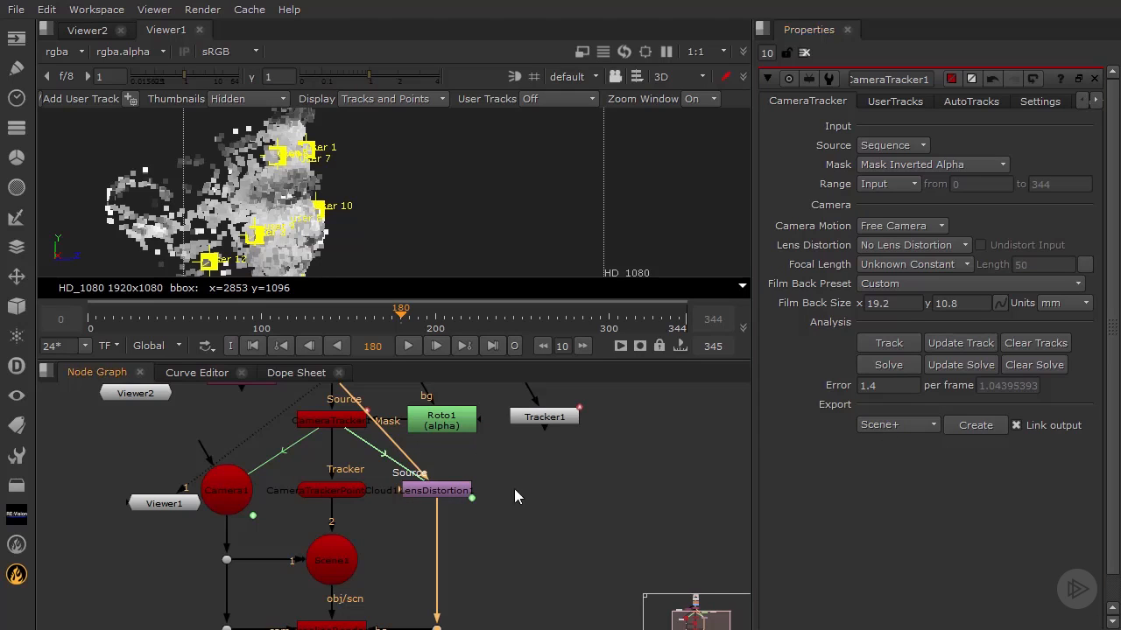
# - Open the LensDistortion1 settings and examine the exported point cloud, camera and scene nodes
pyautogui.moveTo(514, 490); pyautogui.dragTo(514, 463, button='middle')
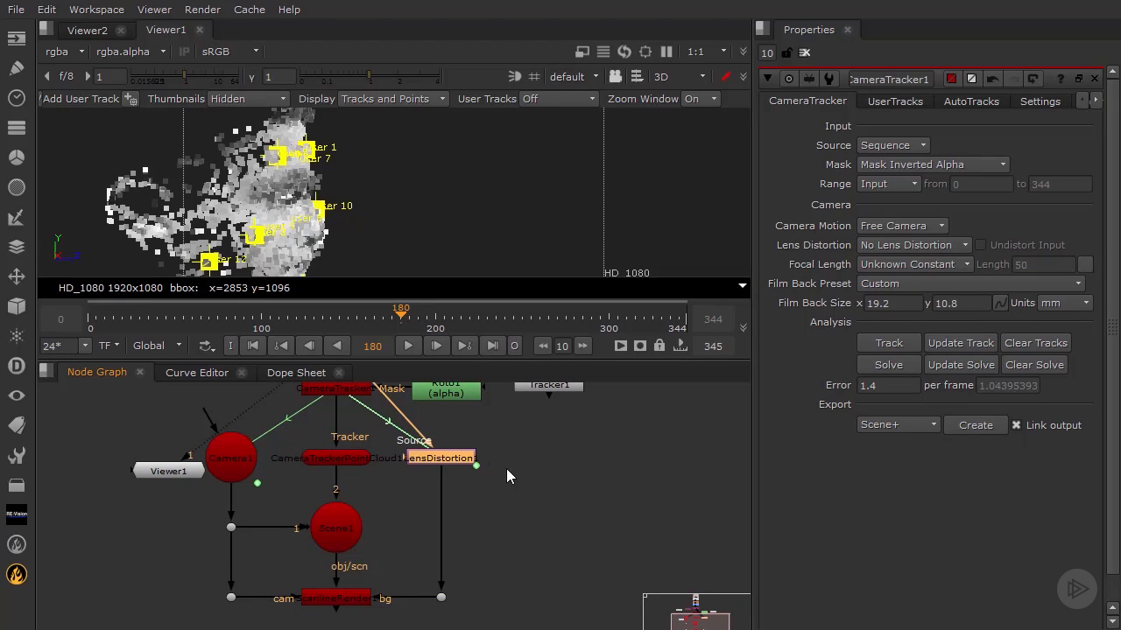
pyautogui.doubleClick(462, 457)
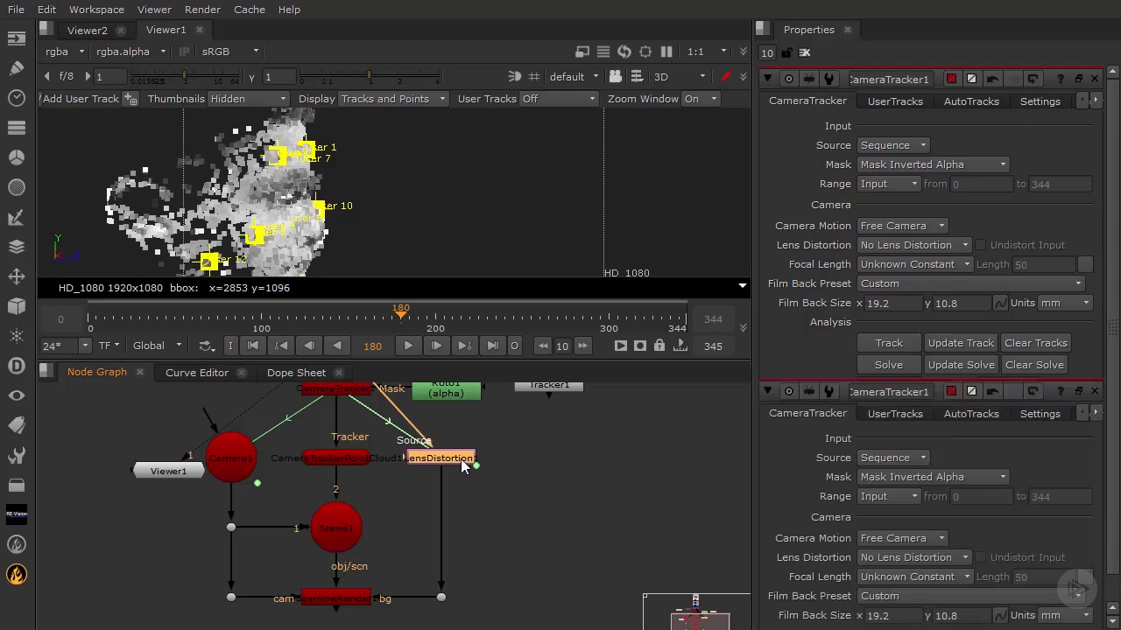
pyautogui.click(599, 473)
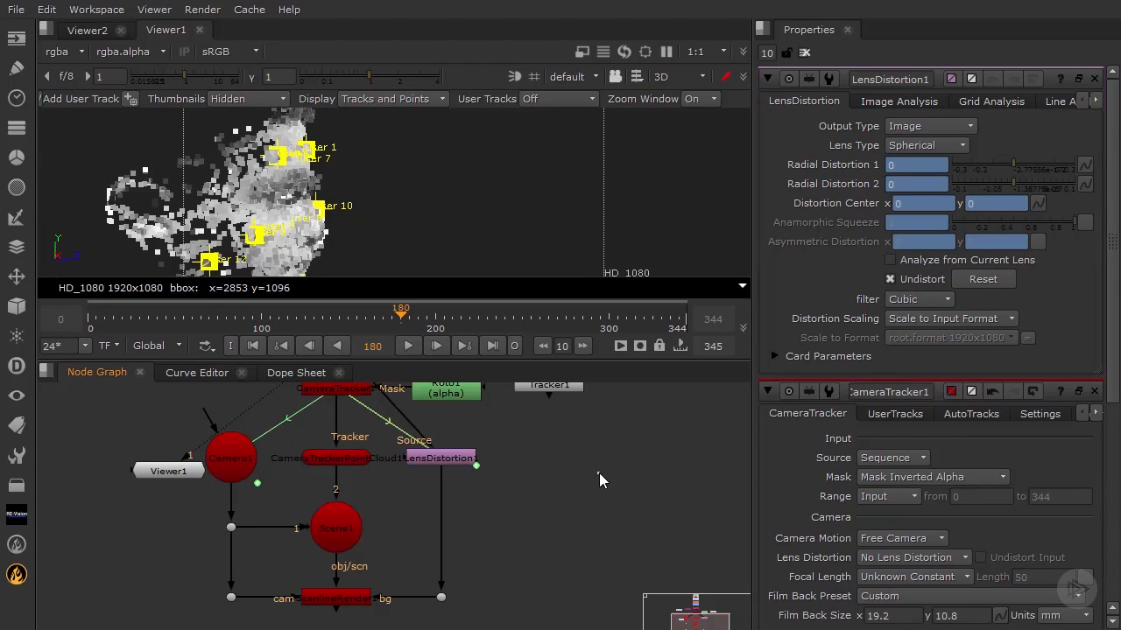
pyautogui.click(346, 458)
pyautogui.click(232, 457)
pyautogui.click(348, 528)
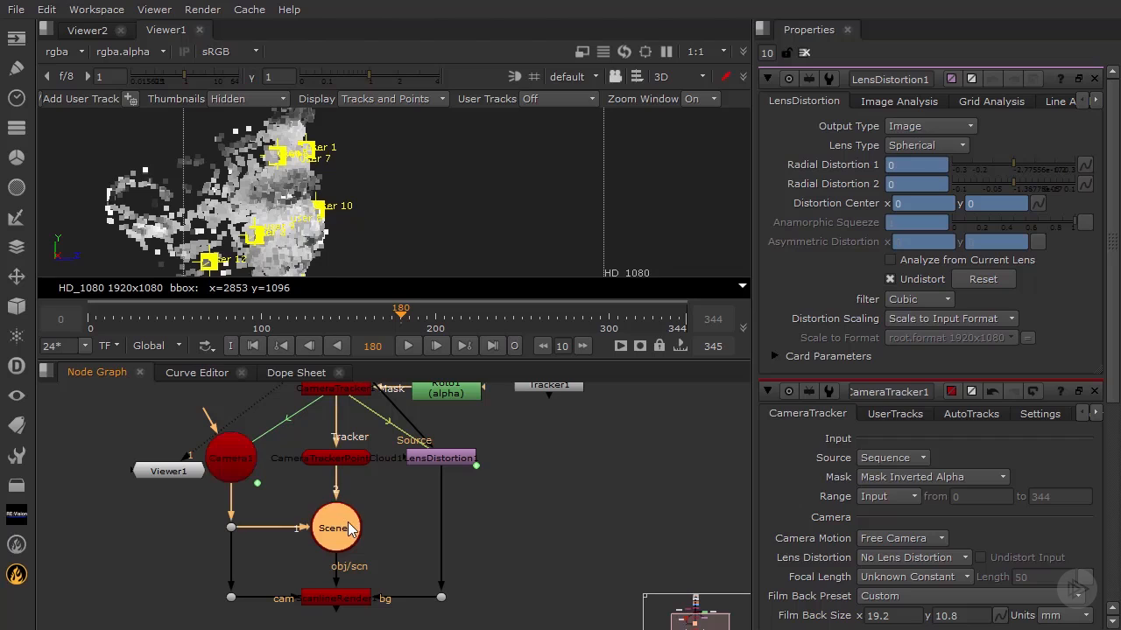
# - Show the ScanlineRender output in Viewer1 in 2D, enlarged on the face, and play back the rendered points over the footage briefly
pyautogui.click(361, 585)
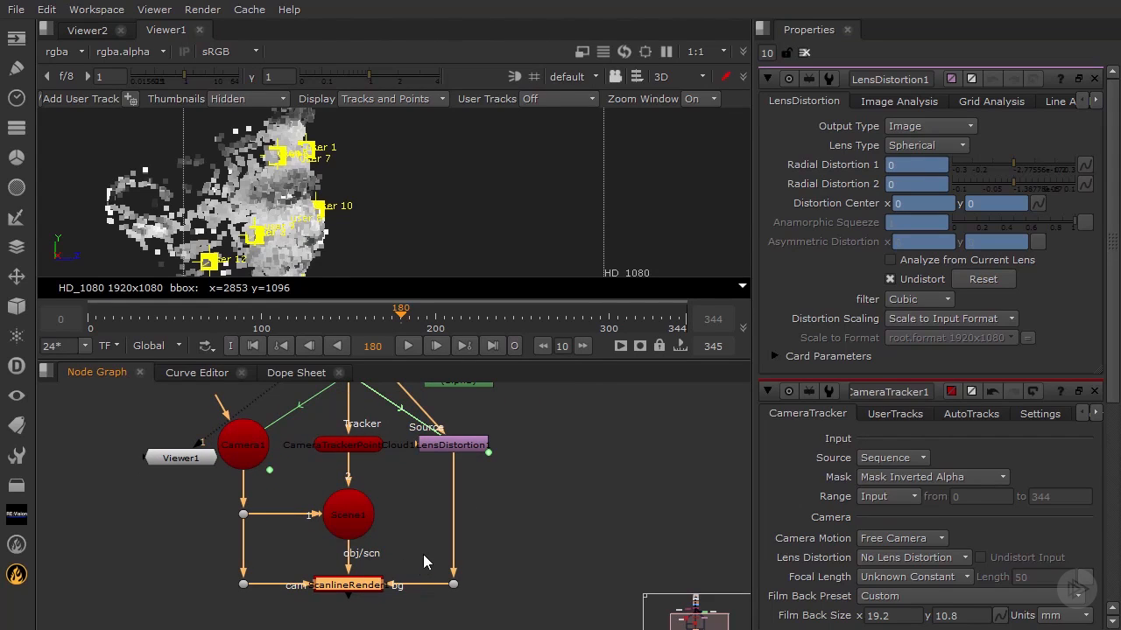
pyautogui.press('1')
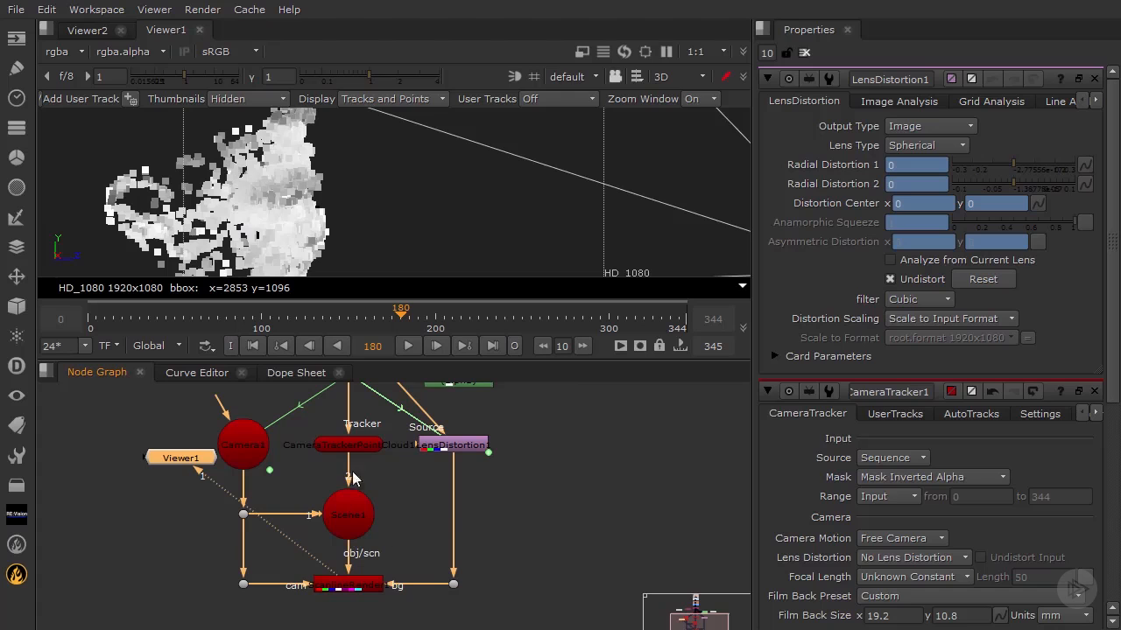
pyautogui.click(672, 77)
pyautogui.click(681, 95)
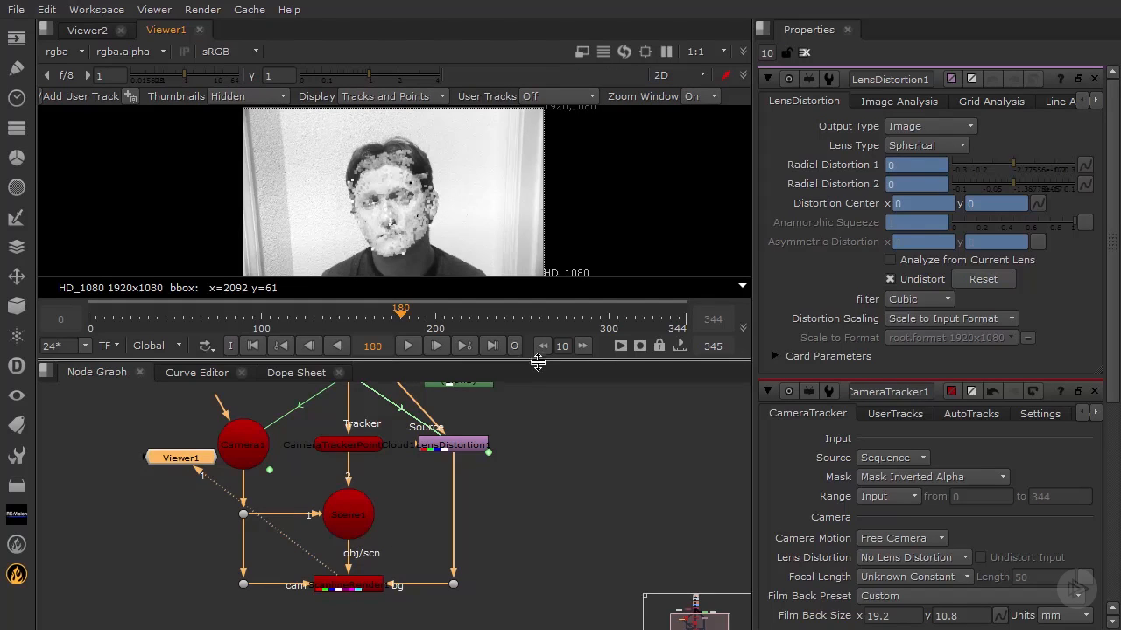
pyautogui.moveTo(537, 362); pyautogui.dragTo(541, 497)
pyautogui.scroll(2, 437, 302)
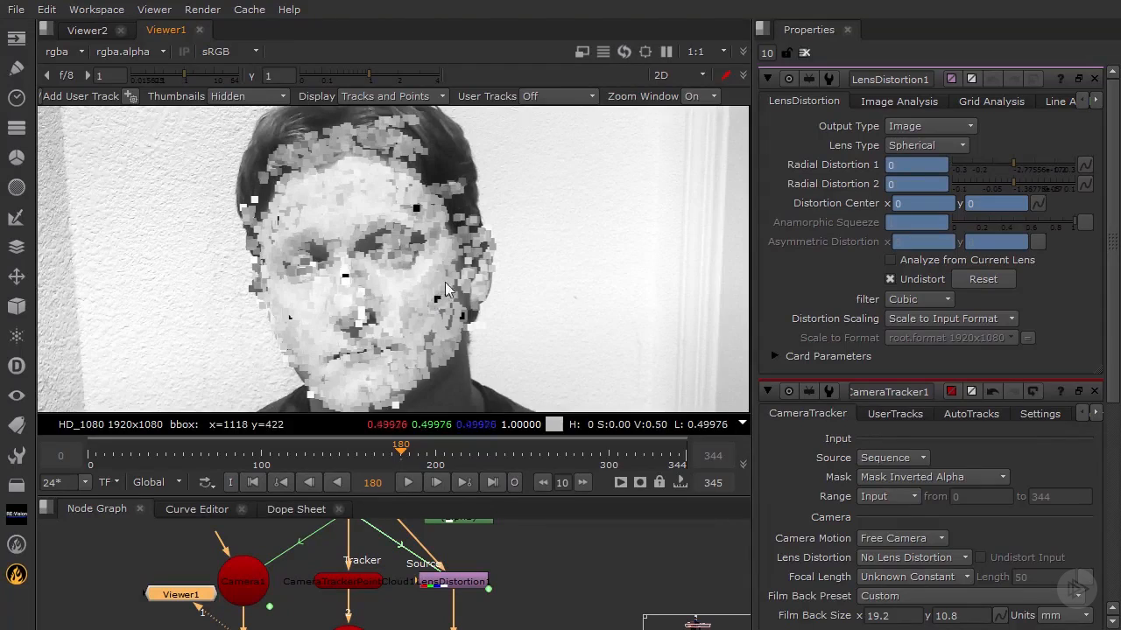
pyautogui.moveTo(441, 285); pyautogui.dragTo(469, 272, button='middle')
pyautogui.click(413, 477)
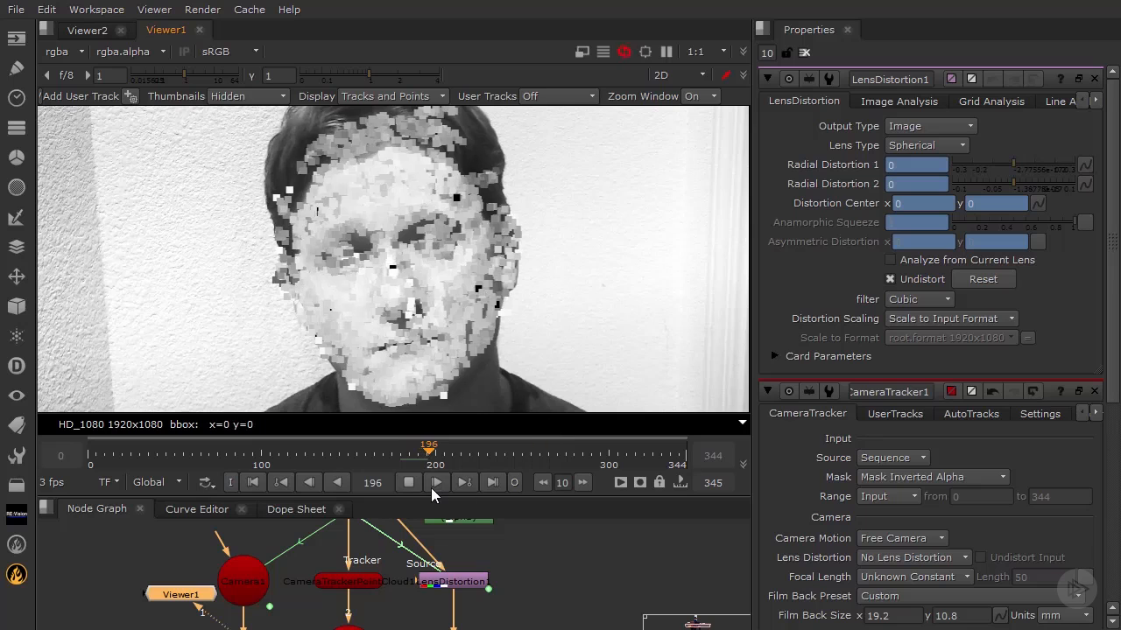
pyautogui.click(404, 484)
# - Set the point size of the CameraTrackerPointCloud1 node to 2
pyautogui.moveTo(428, 498); pyautogui.dragTo(416, 403)
pyautogui.doubleClick(344, 451)
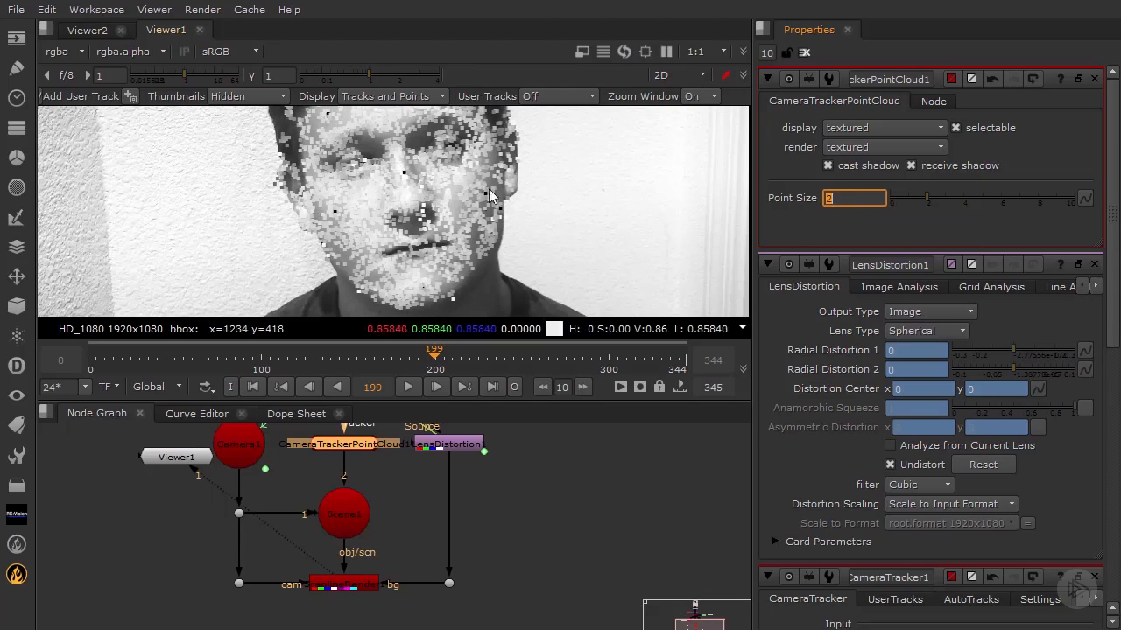
pyautogui.moveTo(531, 401); pyautogui.dragTo(531, 490)
# - Disable the Green and ColorCorrect1 nodes above the camera tracker
pyautogui.moveTo(390, 534); pyautogui.dragTo(405, 628, button='middle')
pyautogui.click(378, 575)
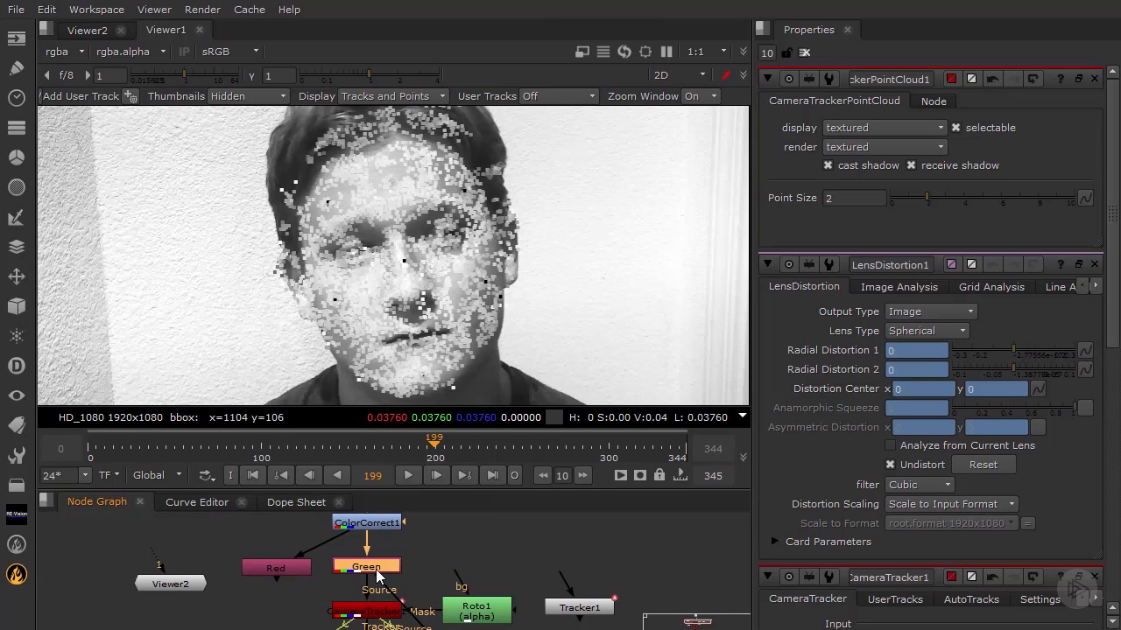
pyautogui.click(365, 524)
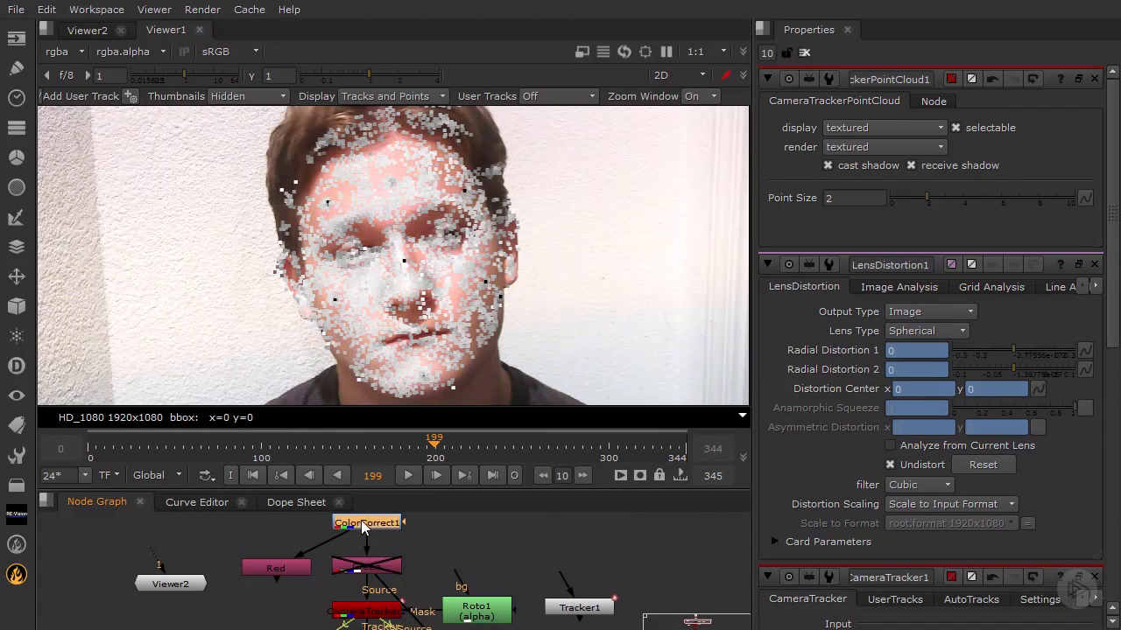
pyautogui.press('d')
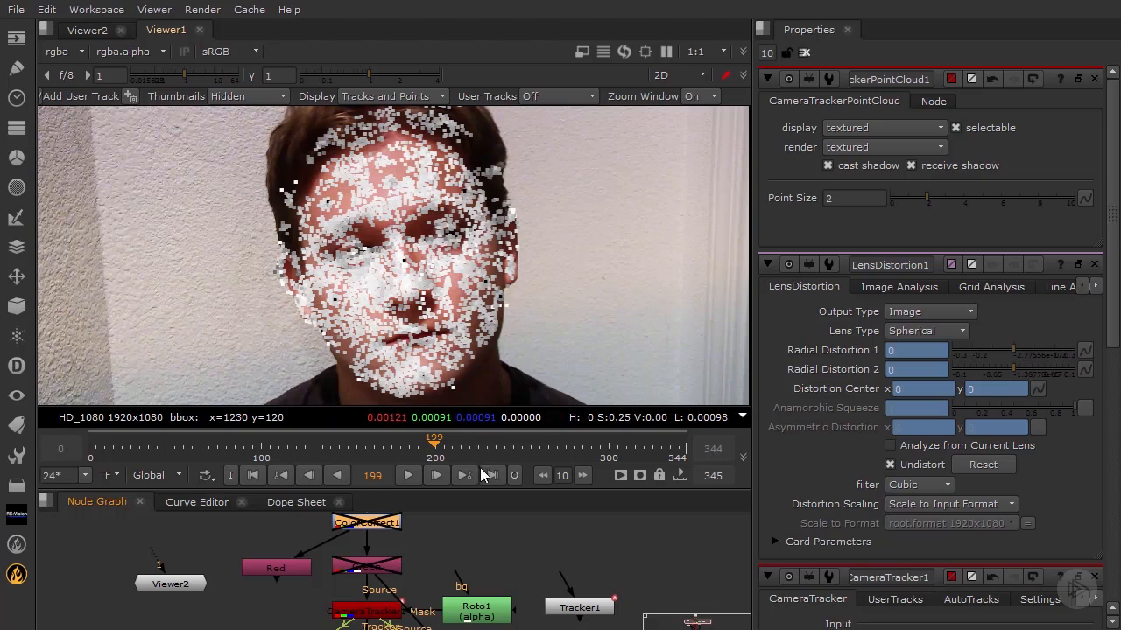
# - Enlarge the viewer and step through frames across the timeline, with playback, to check how the points stick to the turning face
pyautogui.moveTo(470, 487); pyautogui.dragTo(471, 558)
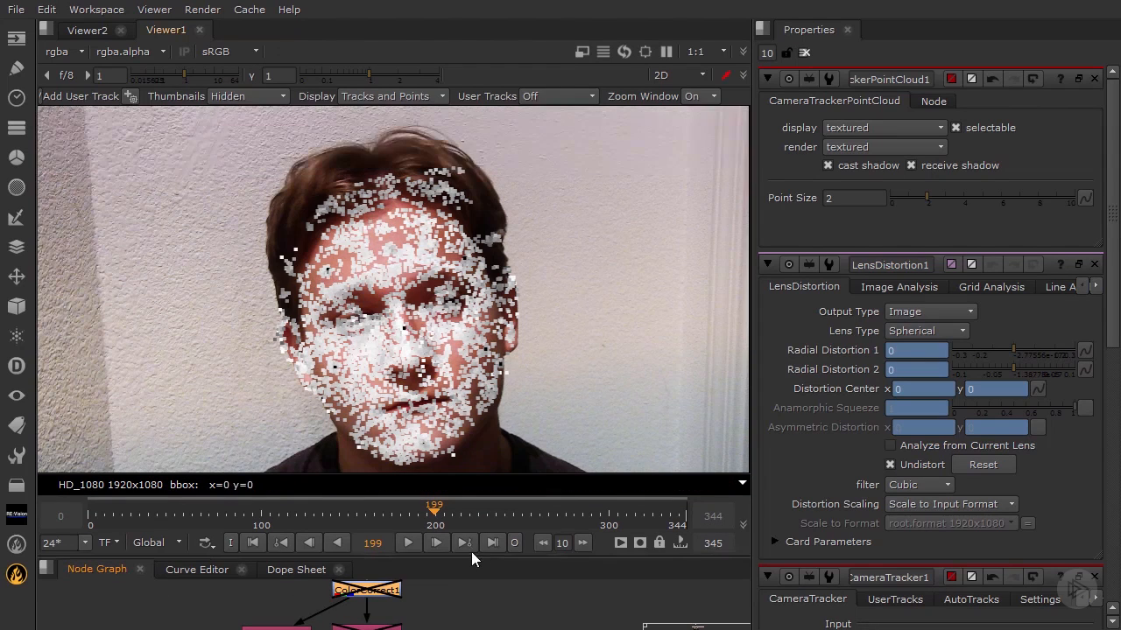
pyautogui.moveTo(487, 513); pyautogui.dragTo(580, 513)
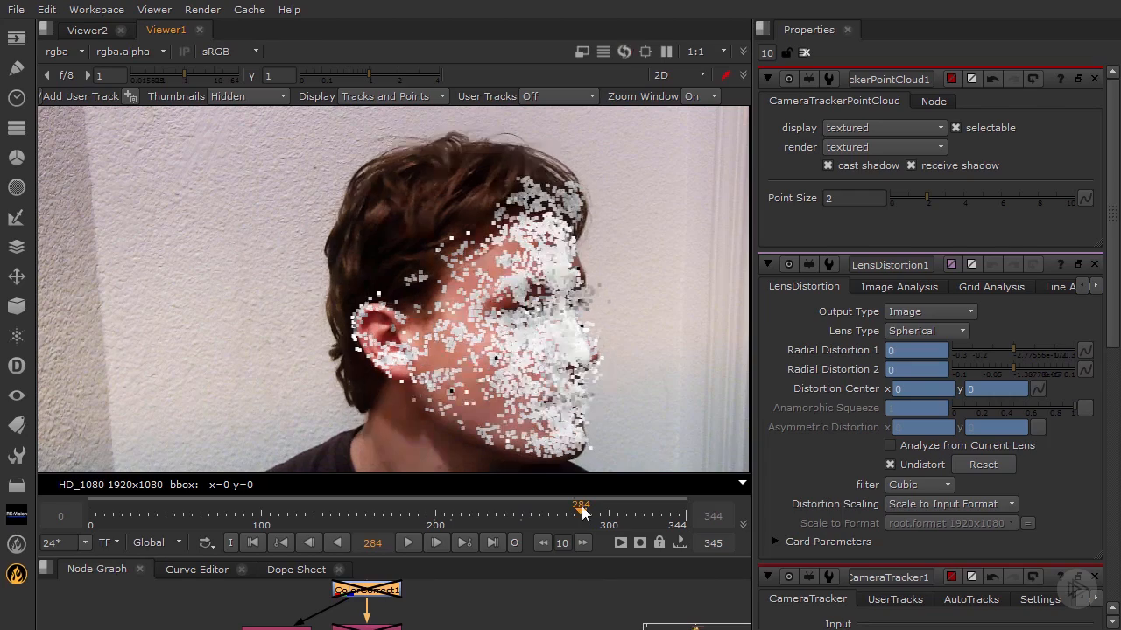
pyautogui.click(384, 506)
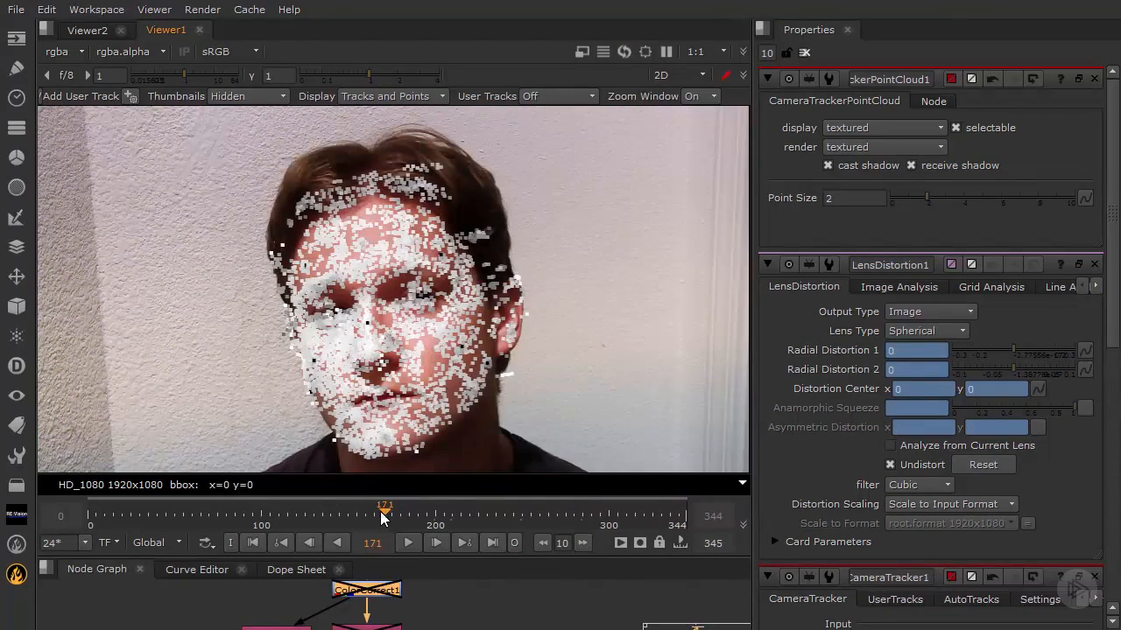
pyautogui.click(315, 518)
pyautogui.click(244, 525)
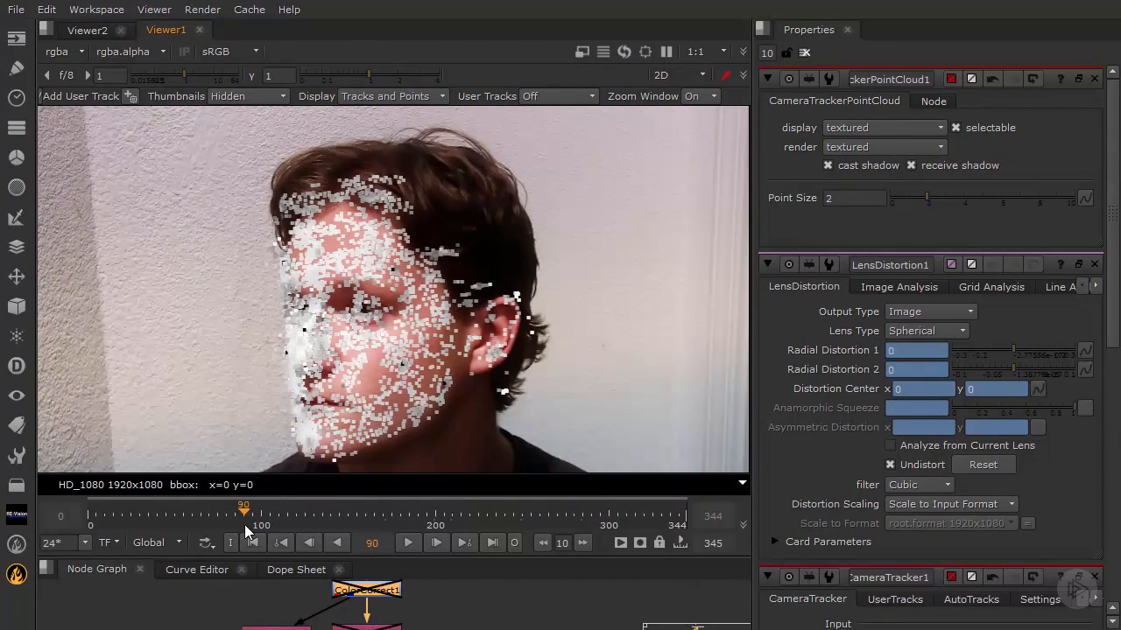
pyautogui.click(130, 516)
pyautogui.click(324, 517)
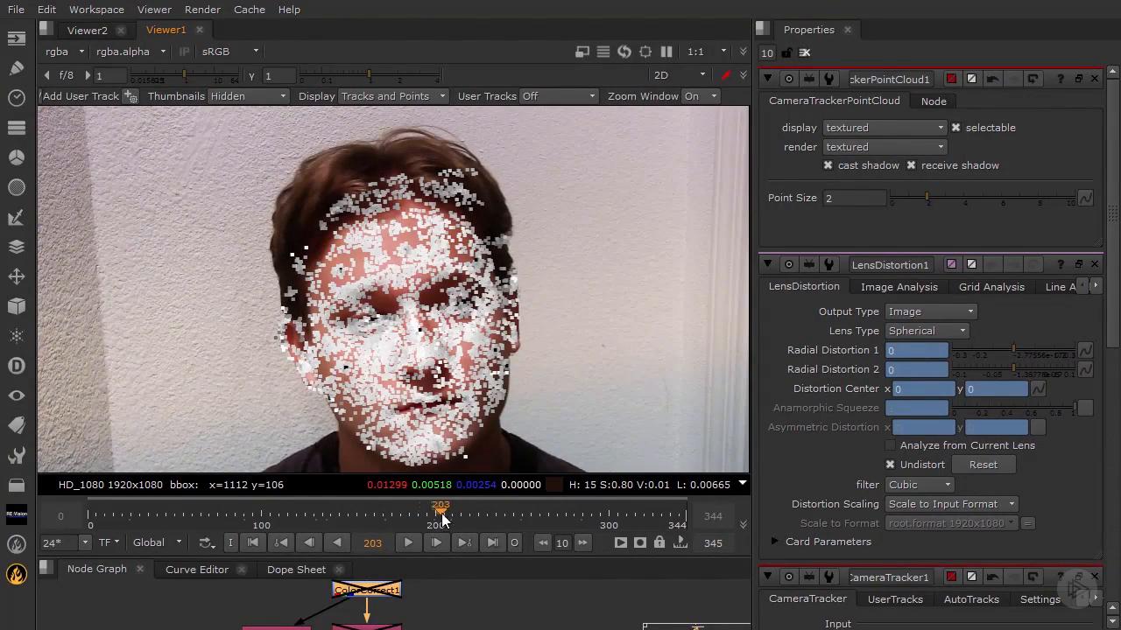
pyautogui.click(411, 544)
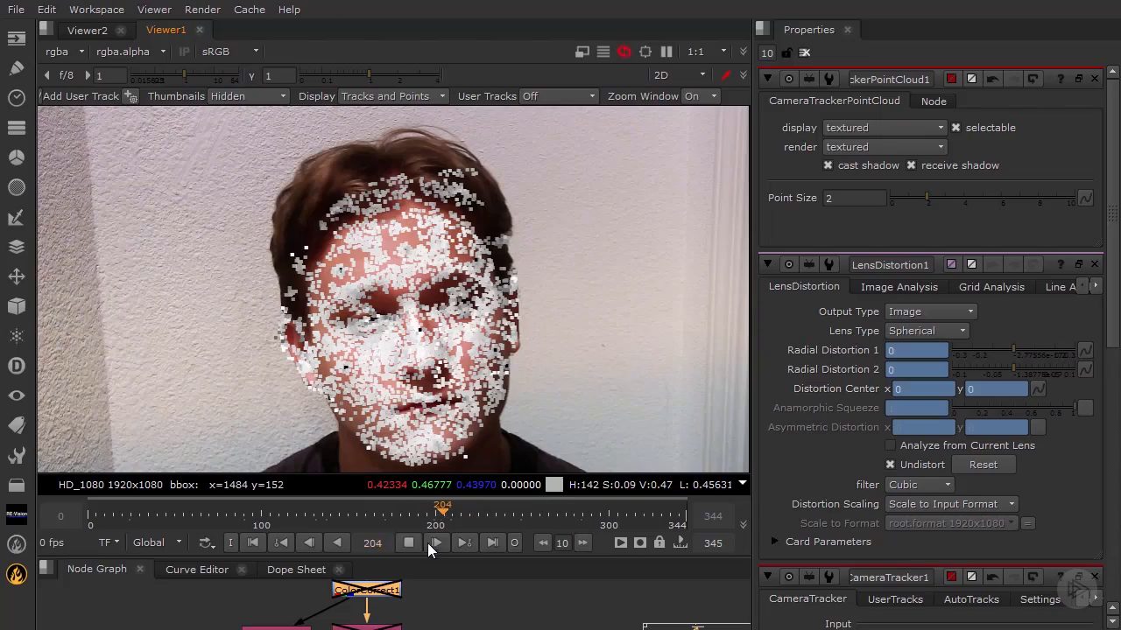